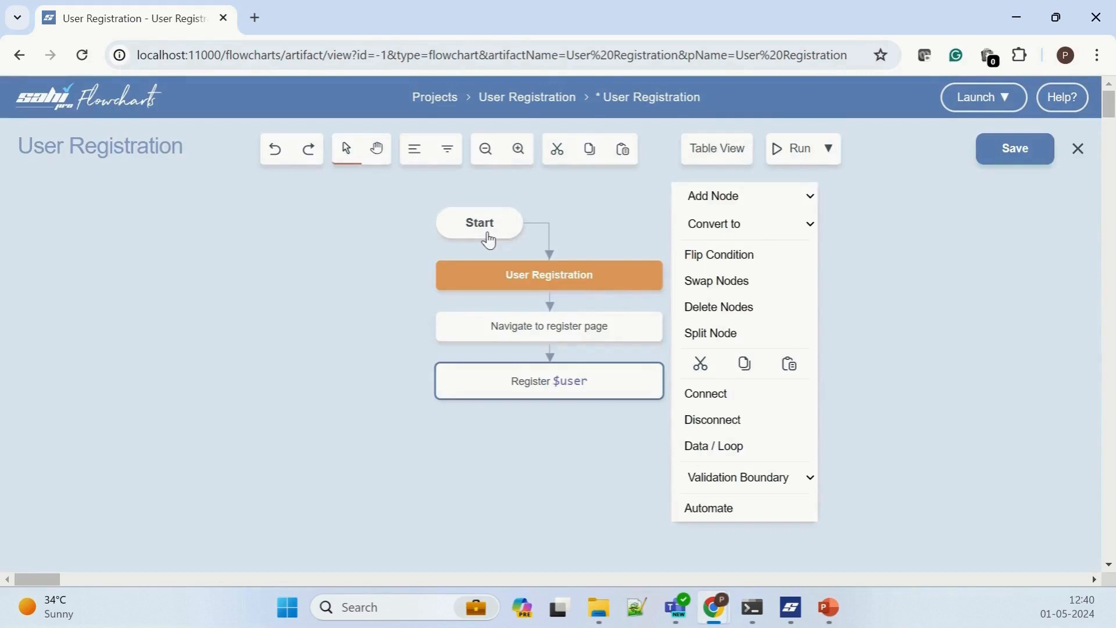
Step: Add an outcome node reading "Verify $user registered" after the "Register $user" node in the flowchart
left_click(736, 201)
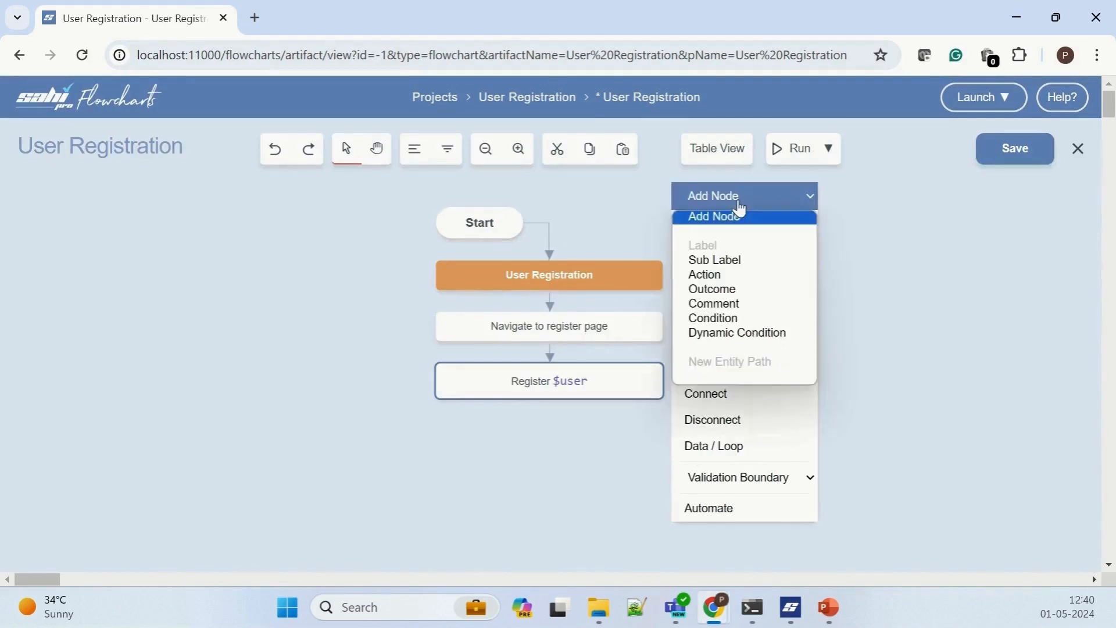
left_click(737, 291)
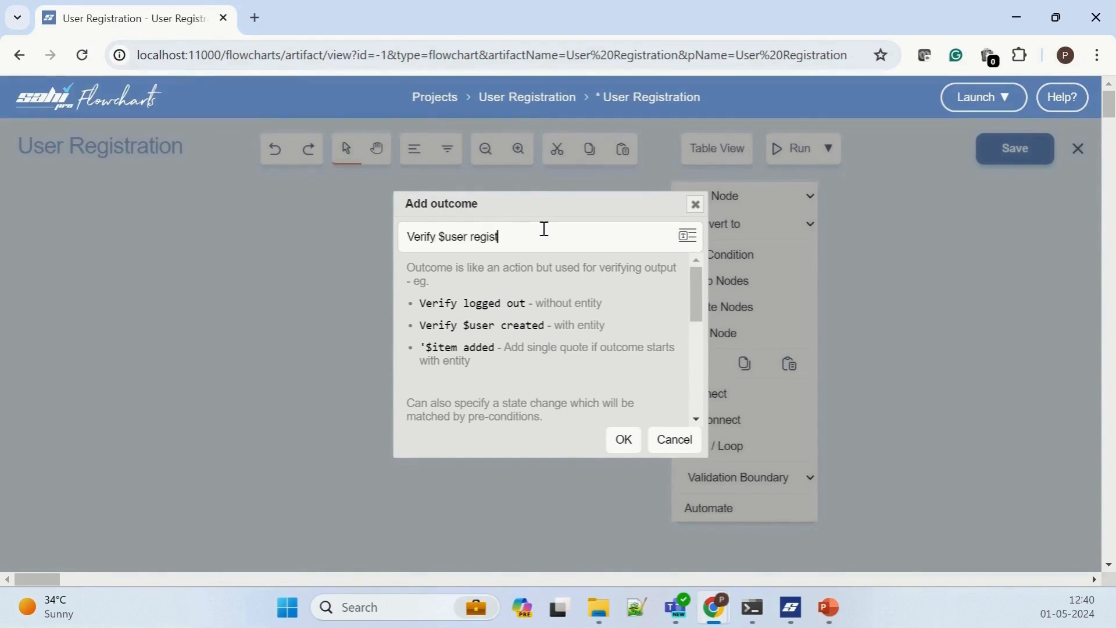
key("Return")
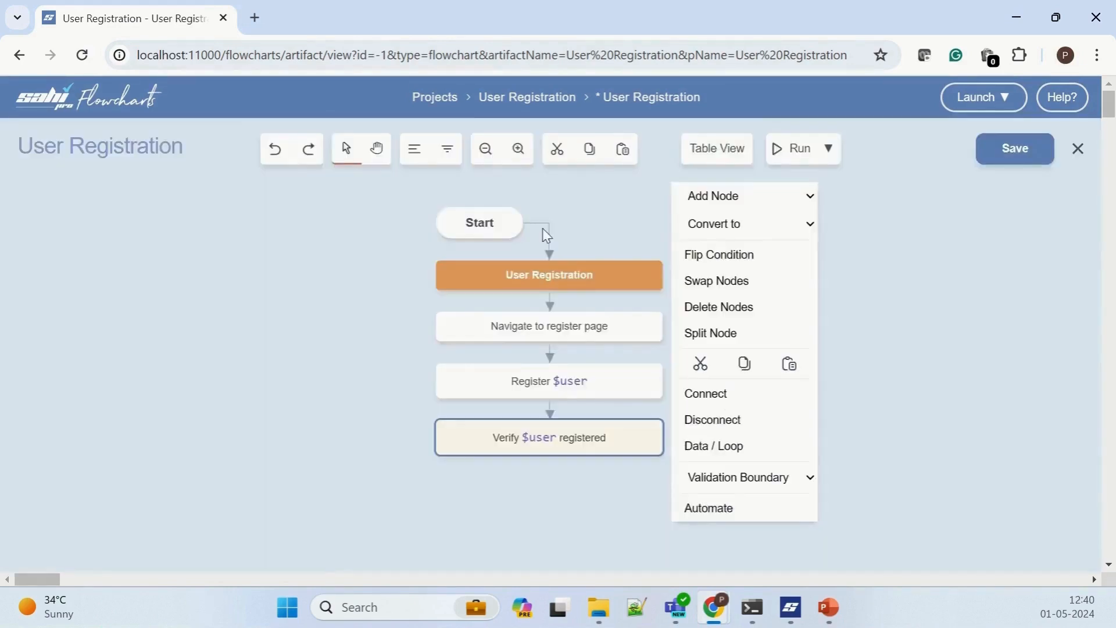
Step: Add a "Logout" action node after the "Verify $user registered" outcome
left_click(721, 200)
left_click(706, 275)
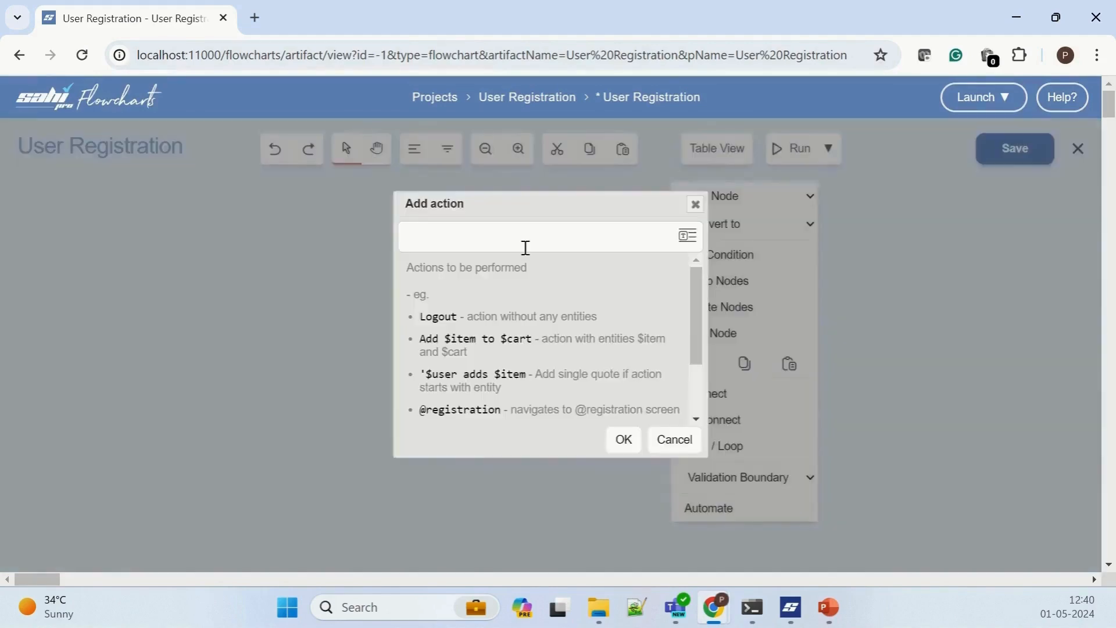
type("Logout")
key("Return")
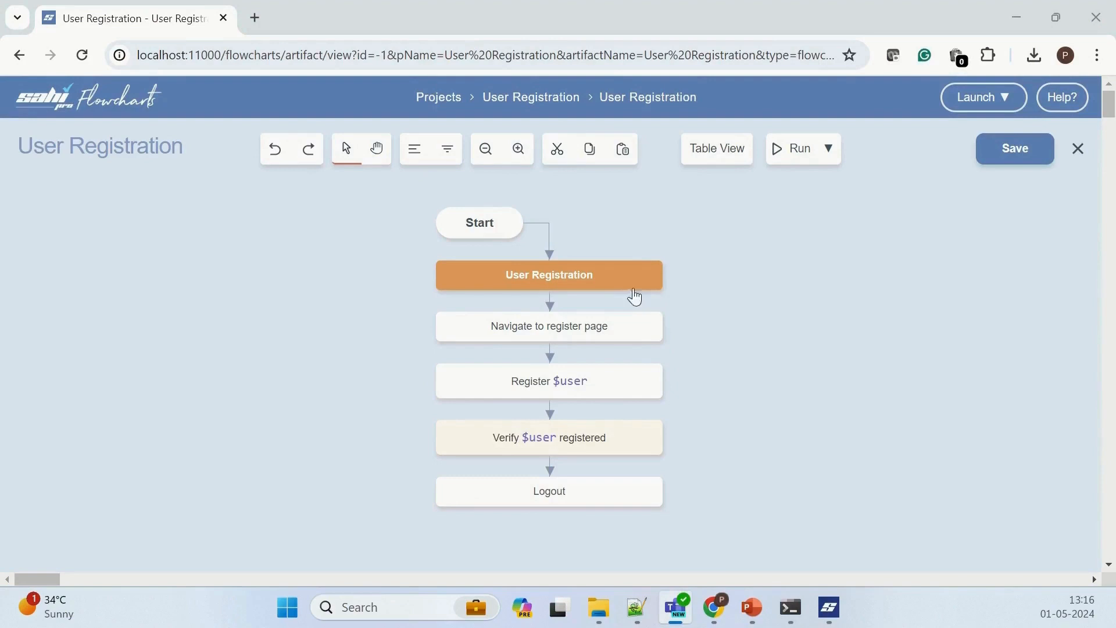
Step: Automate the User Registration path by recording the store's My Account and Register links for the "Navigate to register page" keyword, and save the keyword
right_click(635, 297)
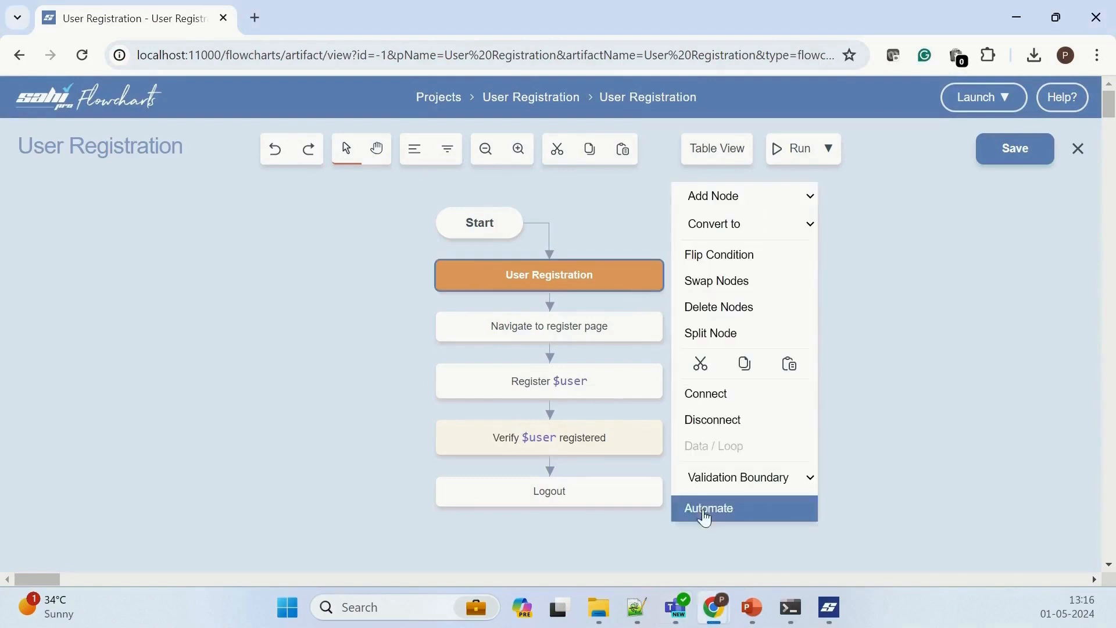
left_click(705, 508)
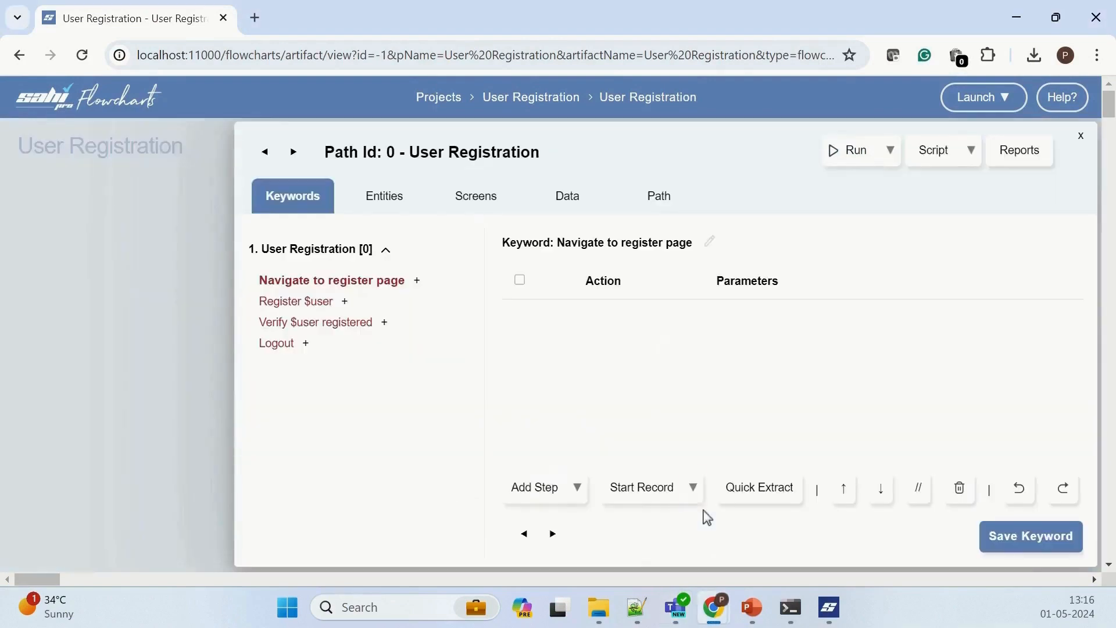
left_click(663, 489)
left_click(501, 106)
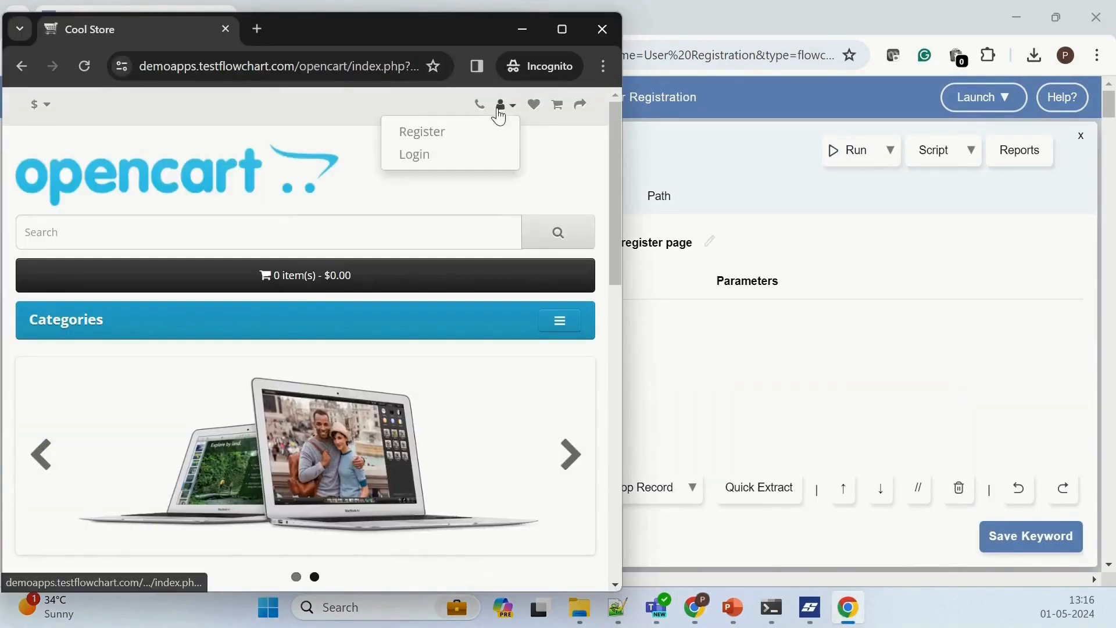
left_click(449, 133)
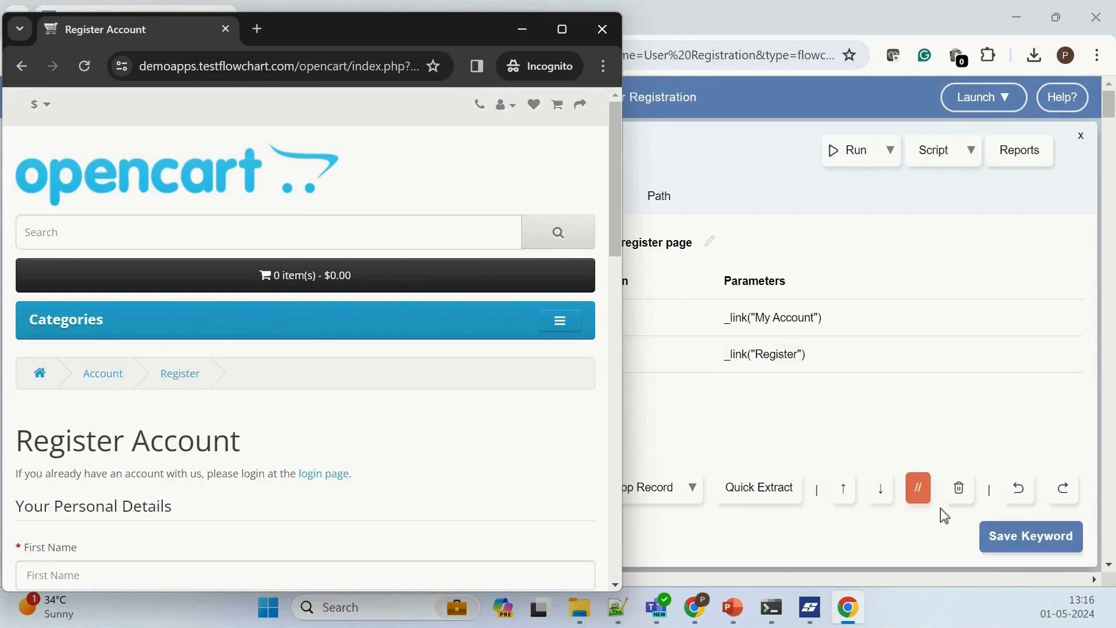
left_click(1011, 538)
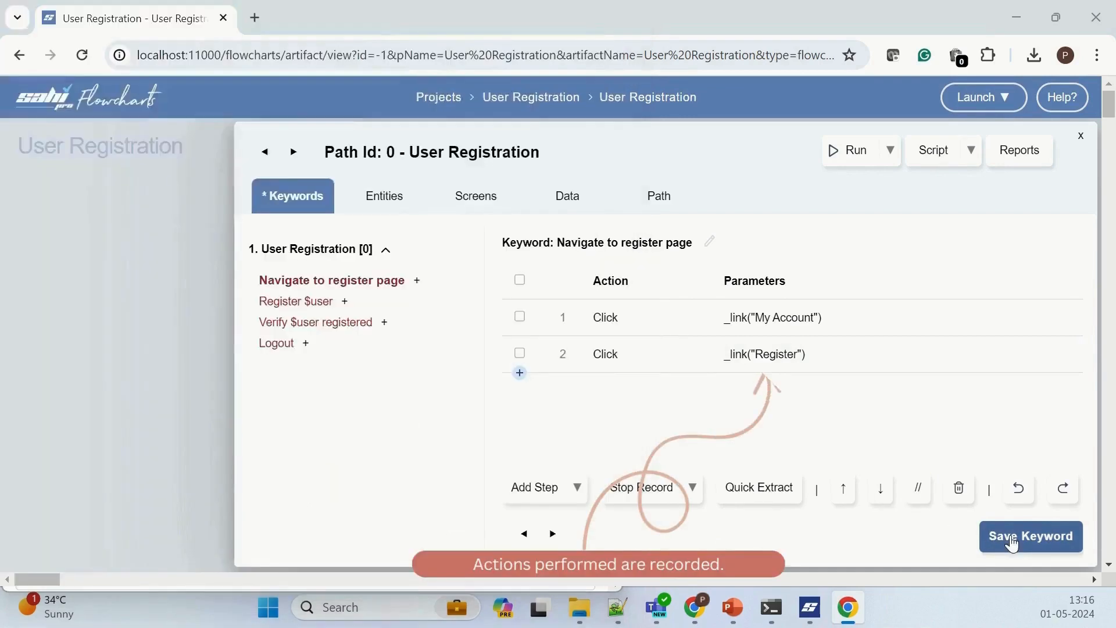
Step: For the "Register $user" keyword, record filling the store's registration form with the user's first name, last name, e-mail and telephone number
left_click(280, 300)
left_click(848, 607)
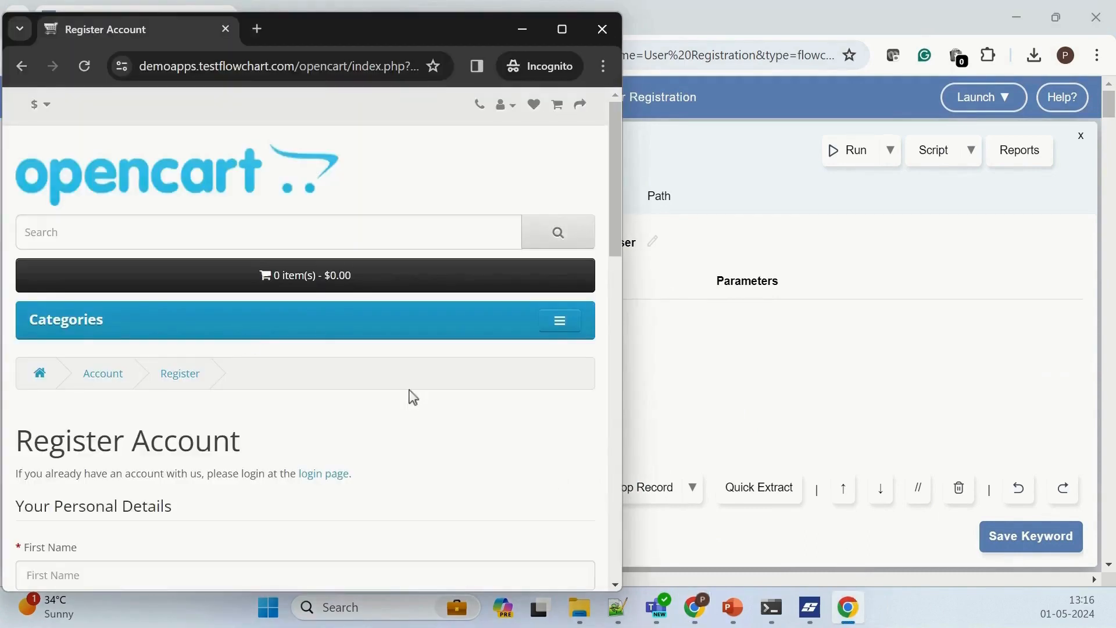
scroll(228, 326, "down", 4)
left_click(177, 311)
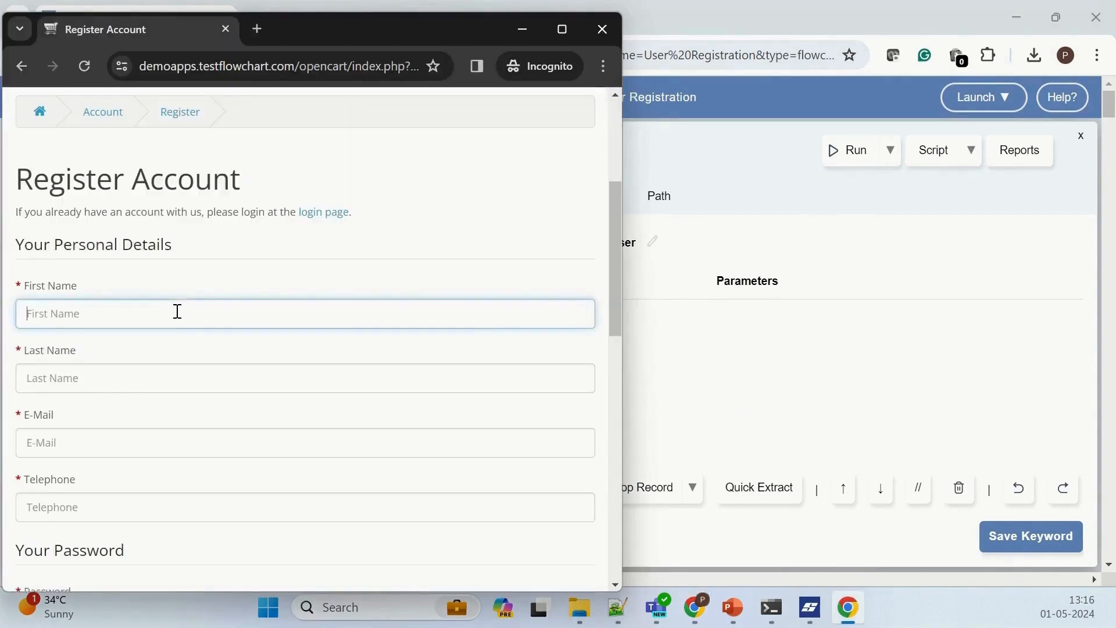
type("John")
key("Tab")
type("Smit")
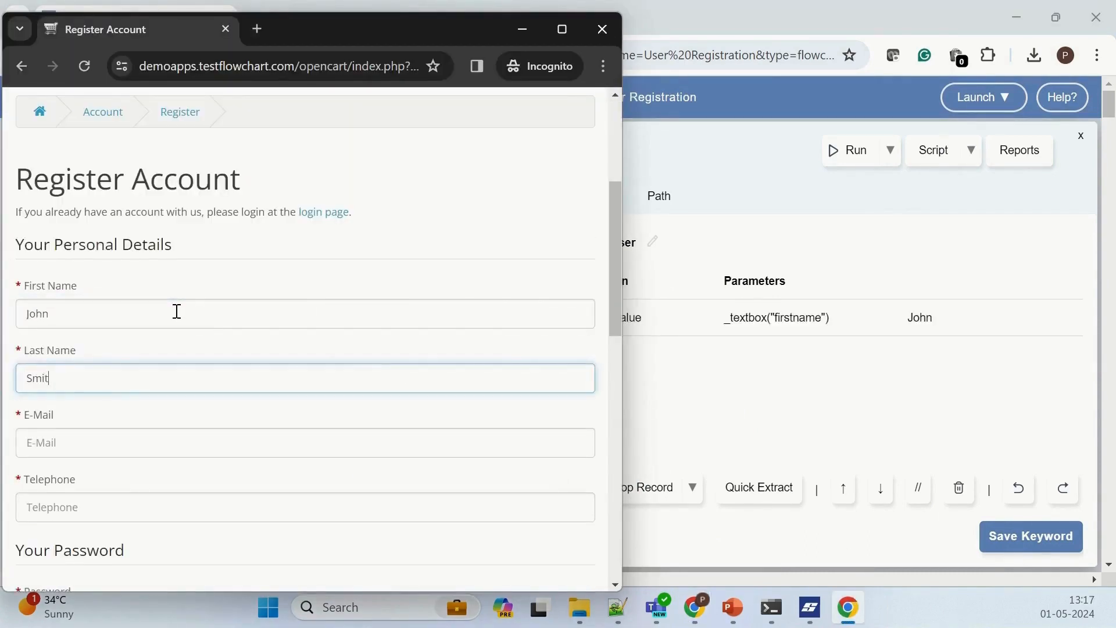
type("h")
key("Tab")
type("john")
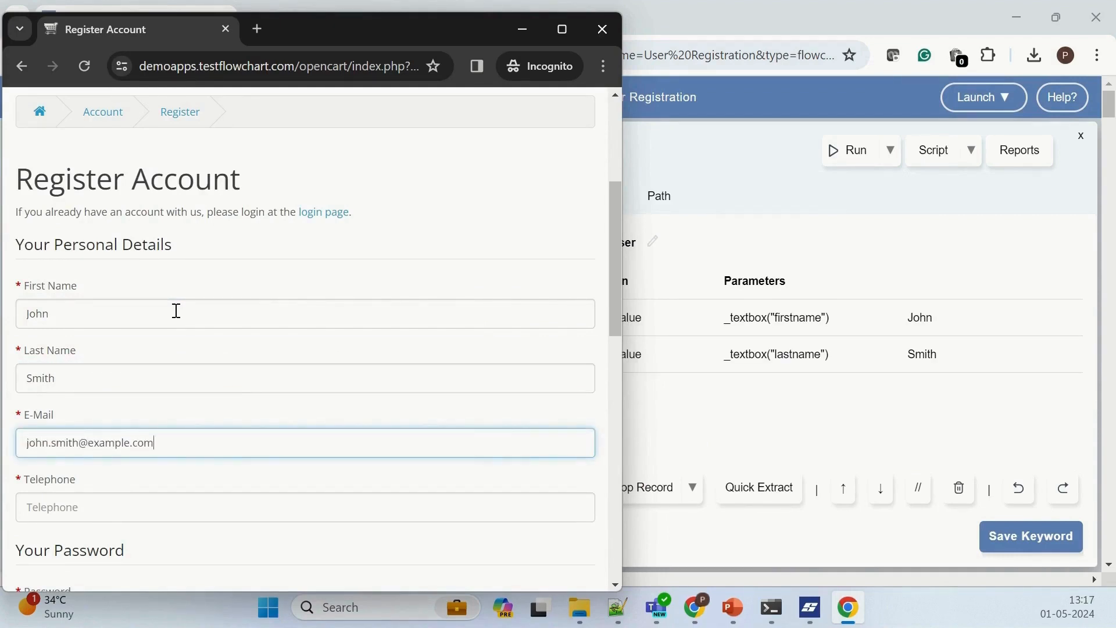
key("Tab")
type("98")
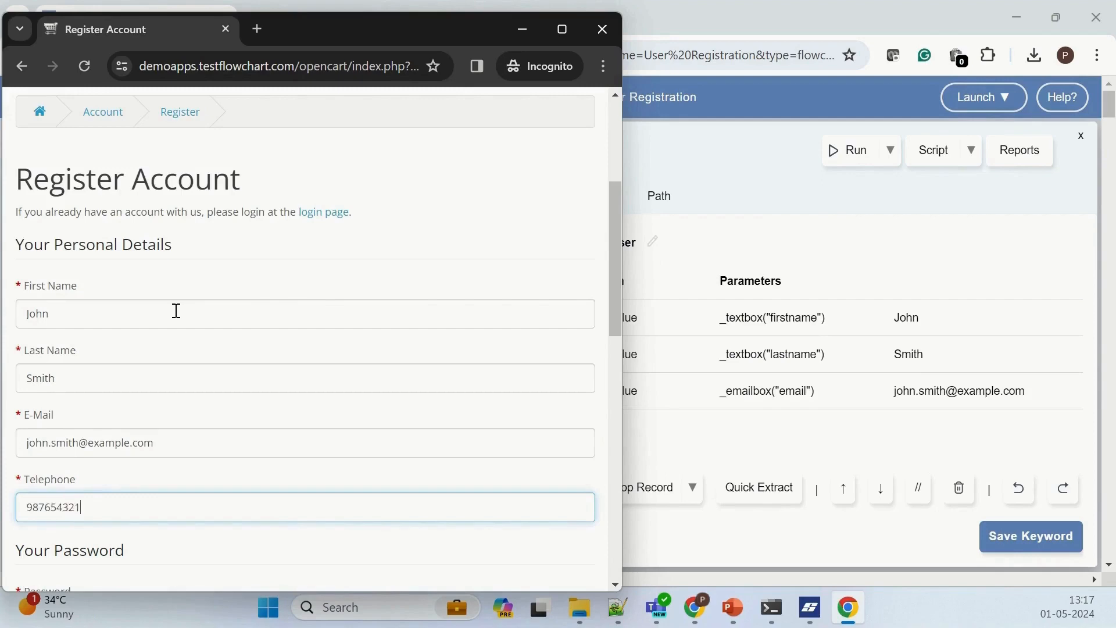
Step: Record entering and confirming the account password, agreeing to the Privacy Policy and submitting the registration form
key("Tab")
type("1234")
key("Tab")
type("1234")
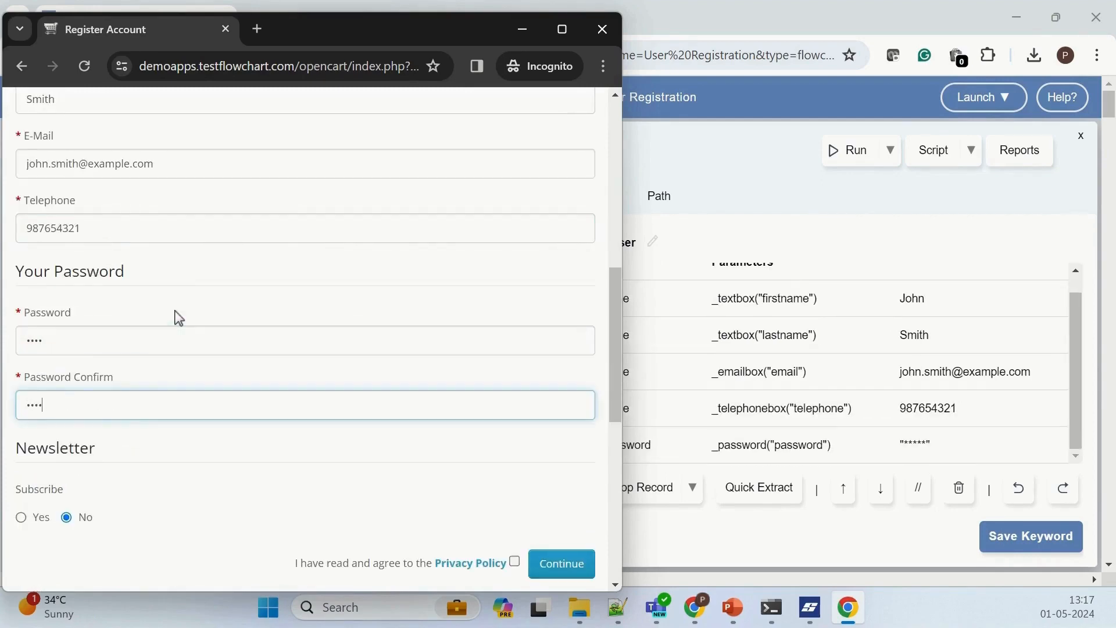
scroll(306, 374, "down", 3)
left_click(514, 387)
left_click(561, 389)
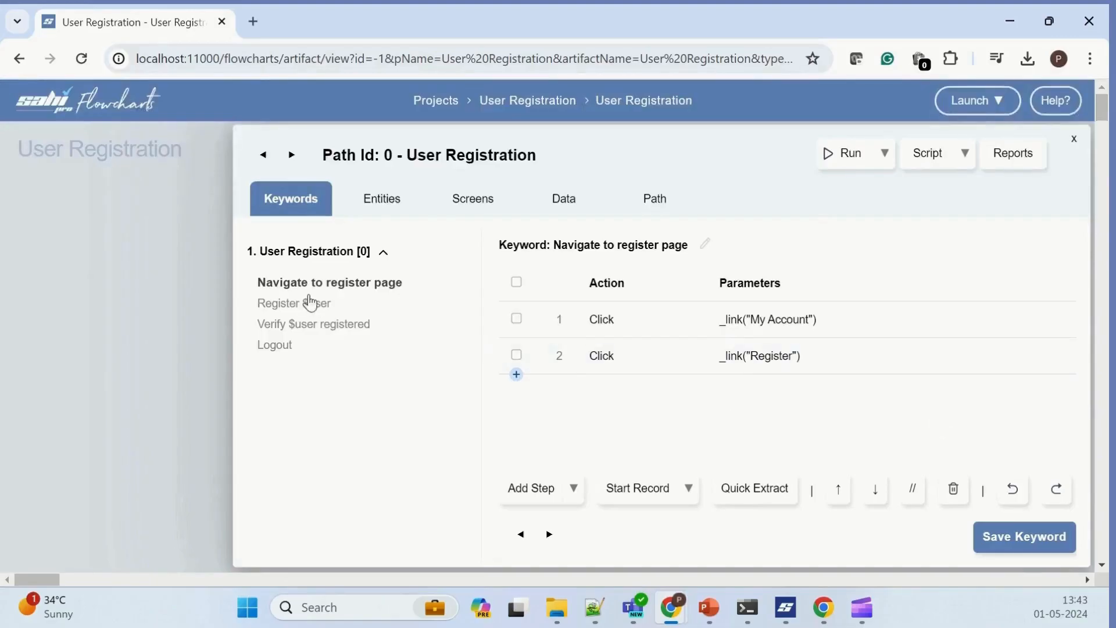
Step: In Quick Extract for the "Register $user" keyword, map the first name textbox to $user.firstname and the last name textbox to $user.lastname
left_click(310, 302)
left_click(739, 487)
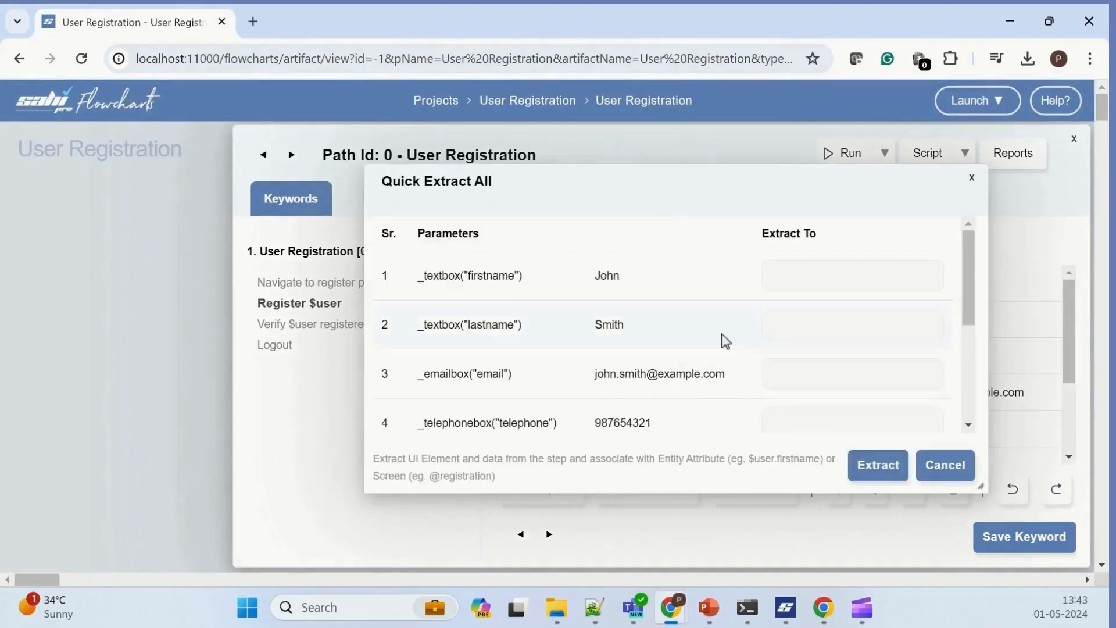
left_click(790, 286)
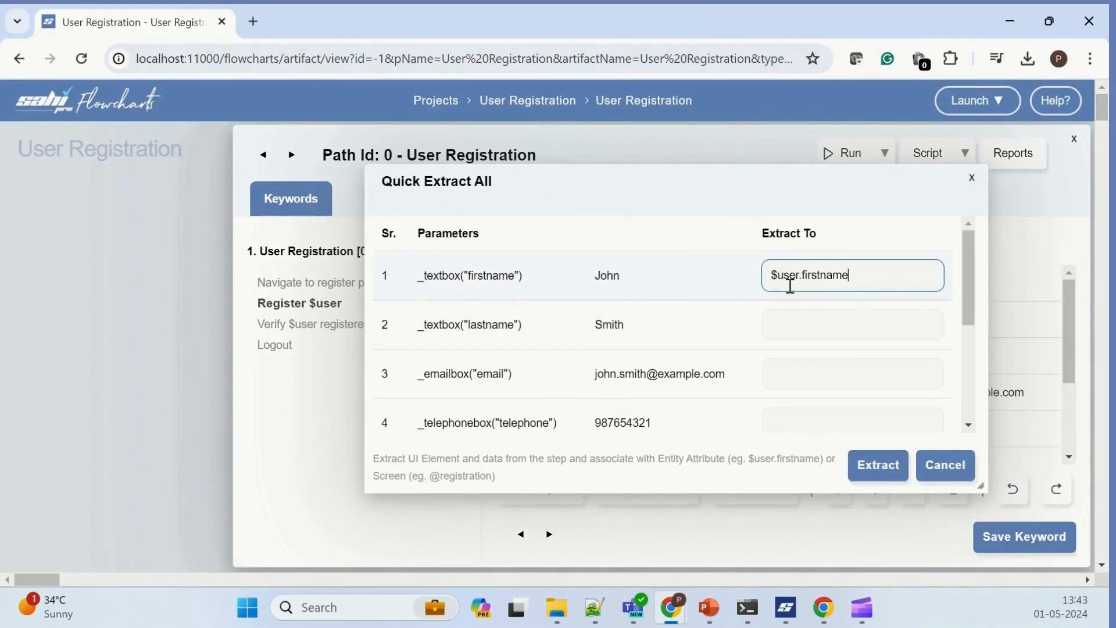
key("Tab")
type("$")
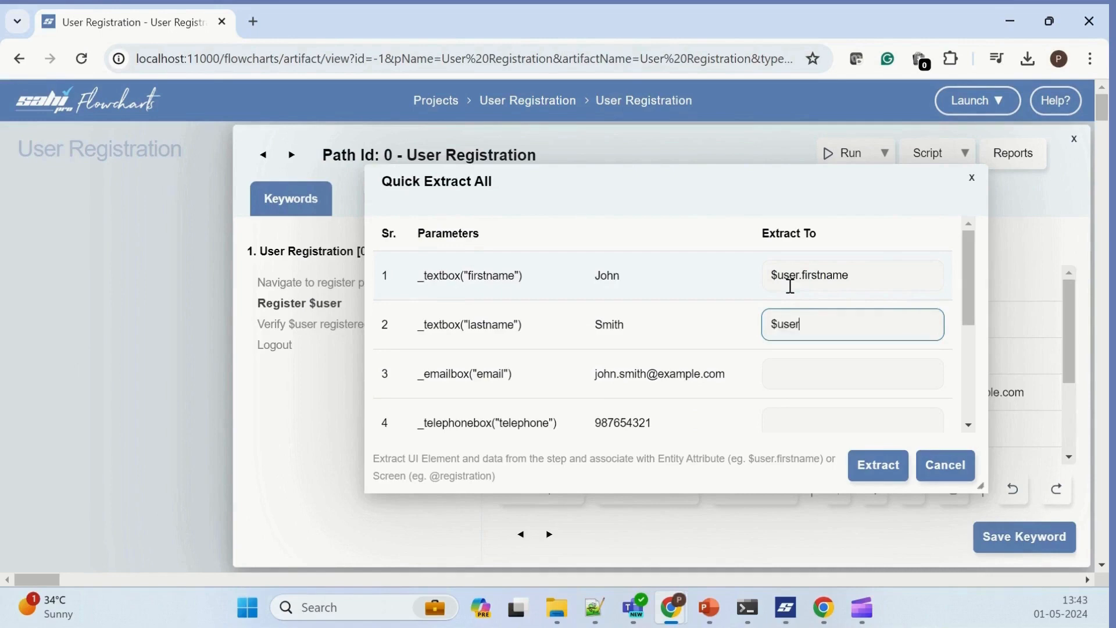
type("user.lastname")
Step: Map the email box to $user.email and the telephone box to $user.telephone for extraction
key("Tab")
type("$user.email")
key("Tab")
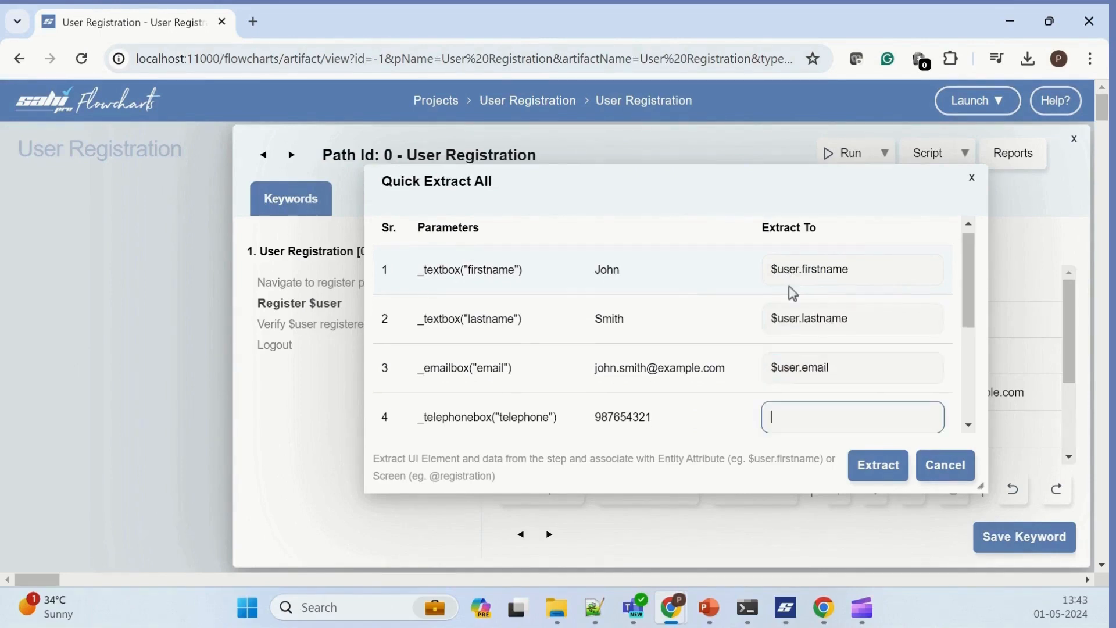
type("$user.telephone")
key("Tab")
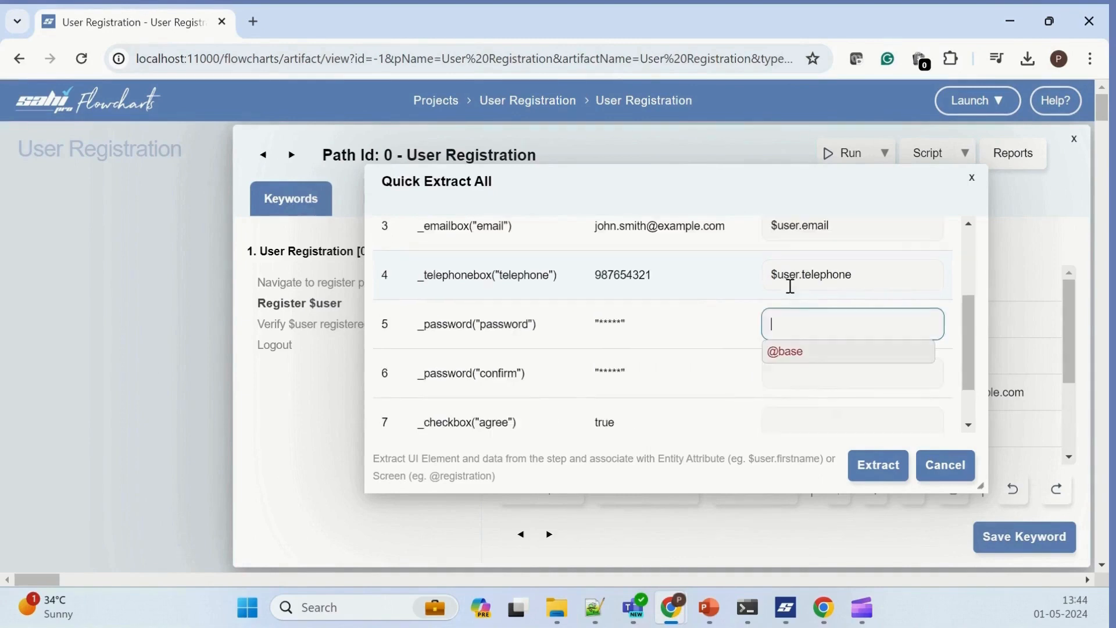
Step: Map both the password and confirm fields to $user.password and extract all the mapped parameters
type("$user.password")
key("Tab")
type("$")
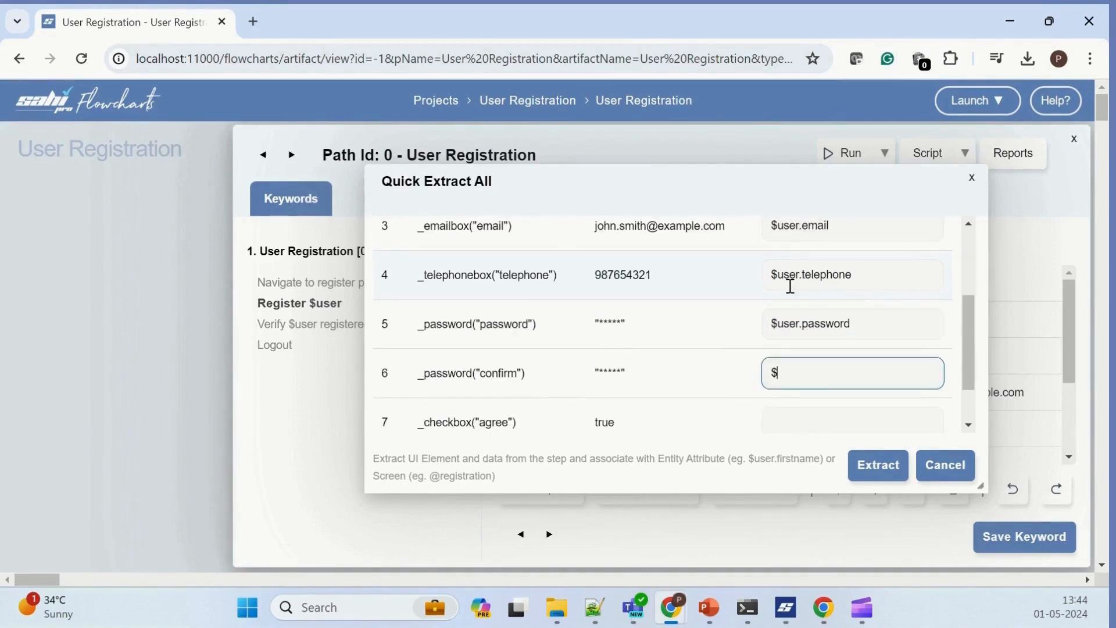
type("user.password")
left_click(878, 465)
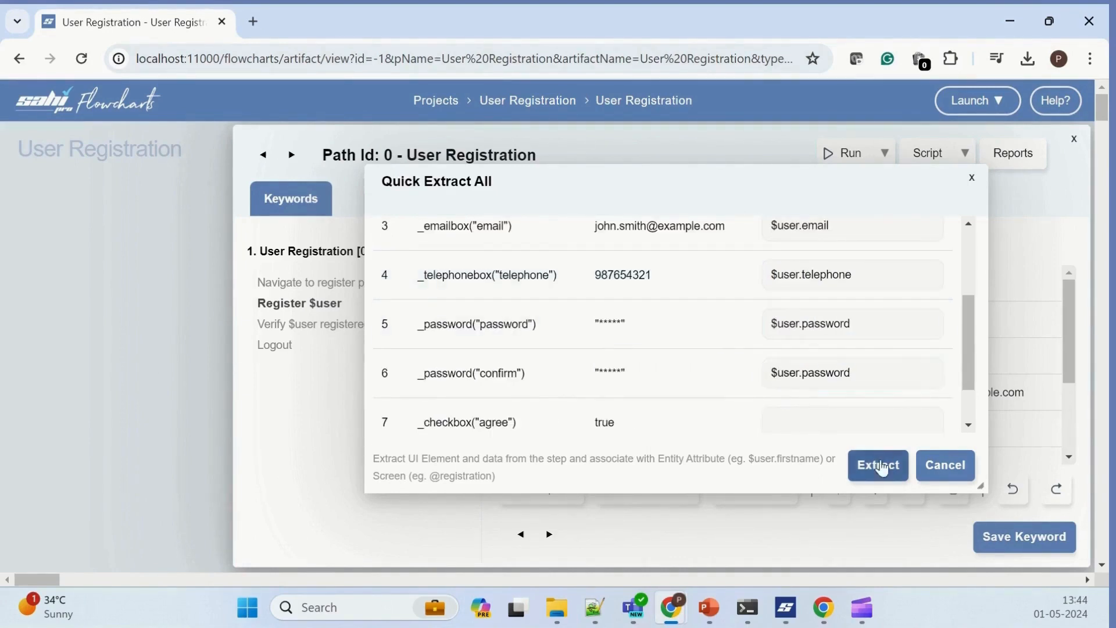
scroll(879, 396, "down", 3)
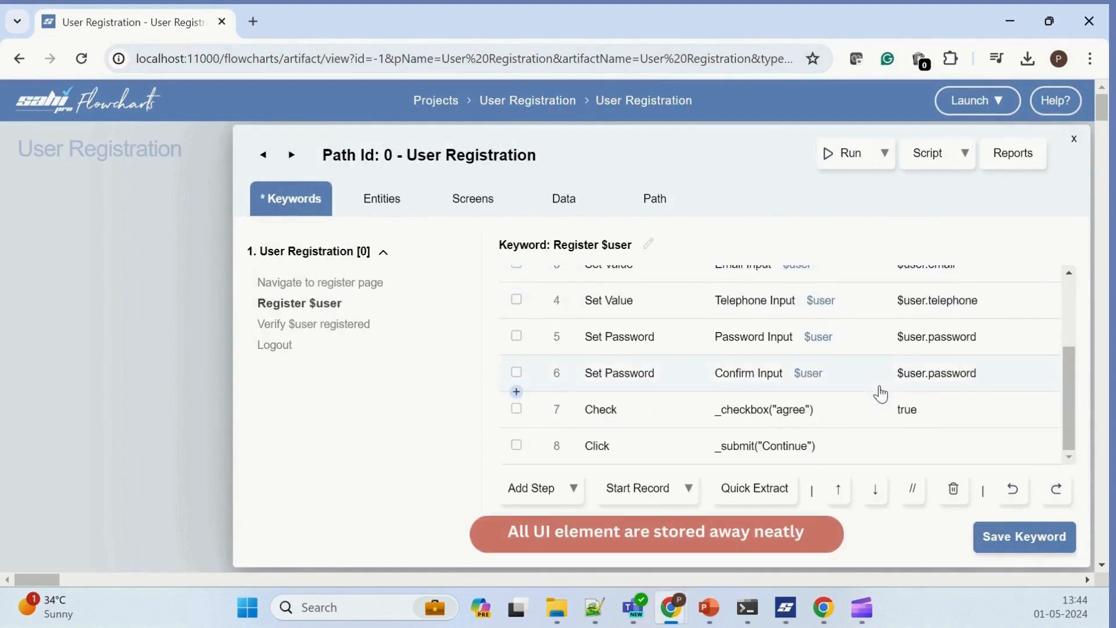
Step: Open the data generator of the $user entity's firstname attribute and regenerate its sample value
left_click(381, 198)
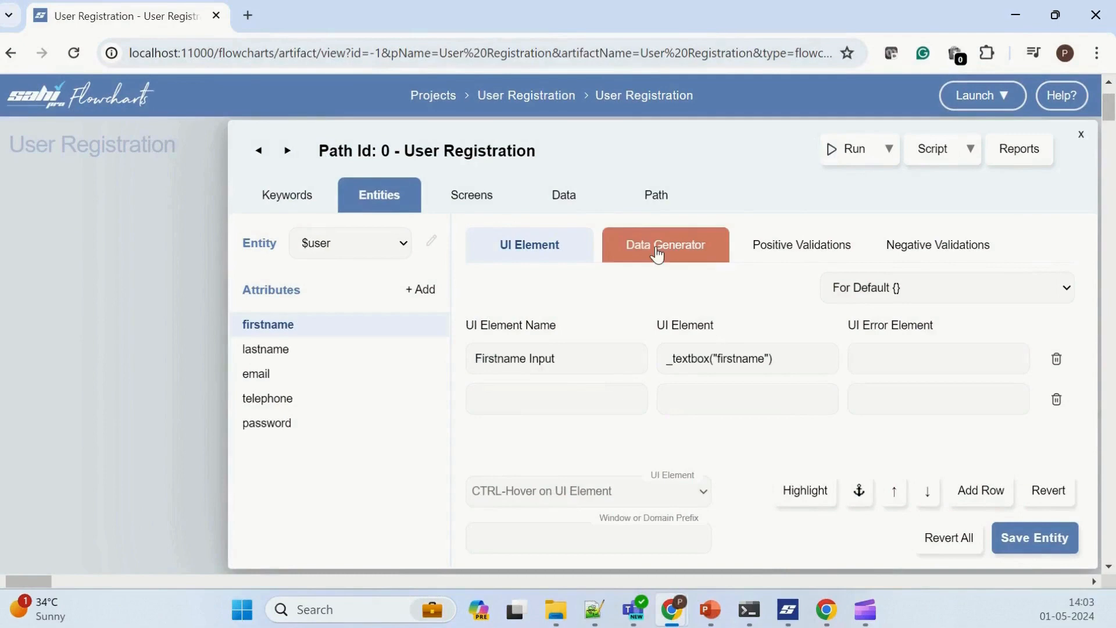
left_click(657, 254)
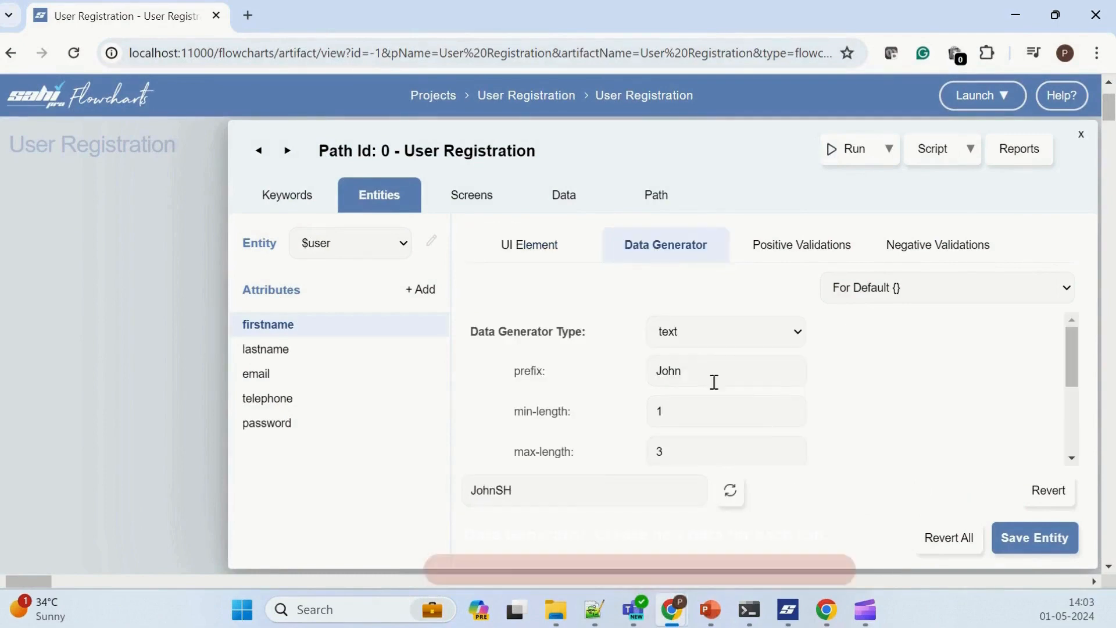
left_click(734, 495)
Step: Try including special characters in the firstname data generator, regenerate the sample value, and set include-special back to false
scroll(716, 434, "down", 3)
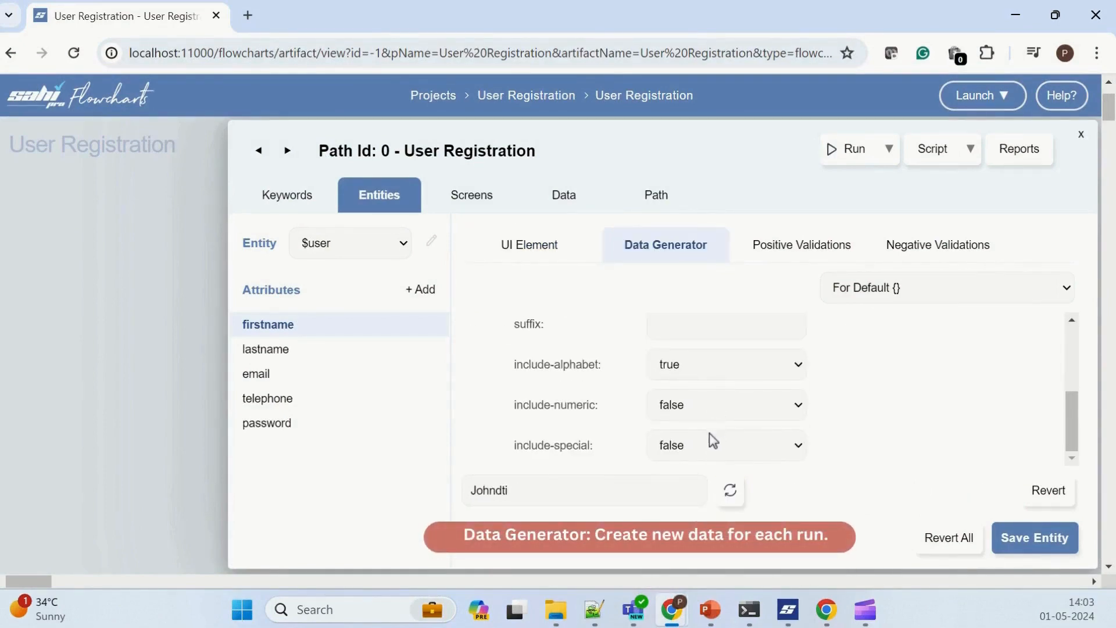
left_click(706, 447)
left_click(680, 483)
left_click(733, 494)
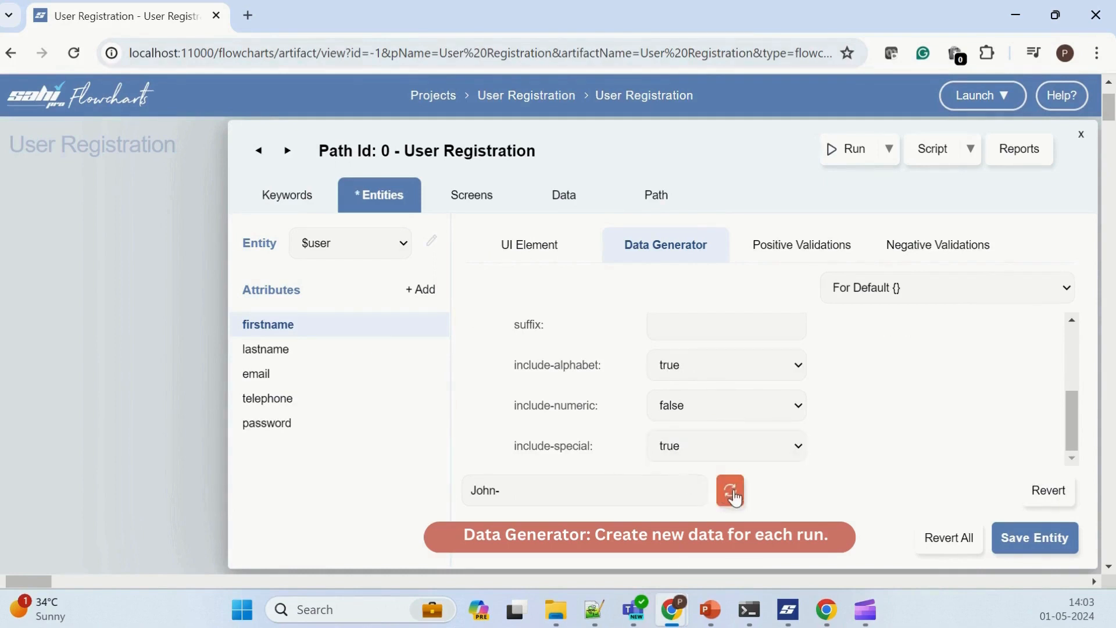
left_click(714, 453)
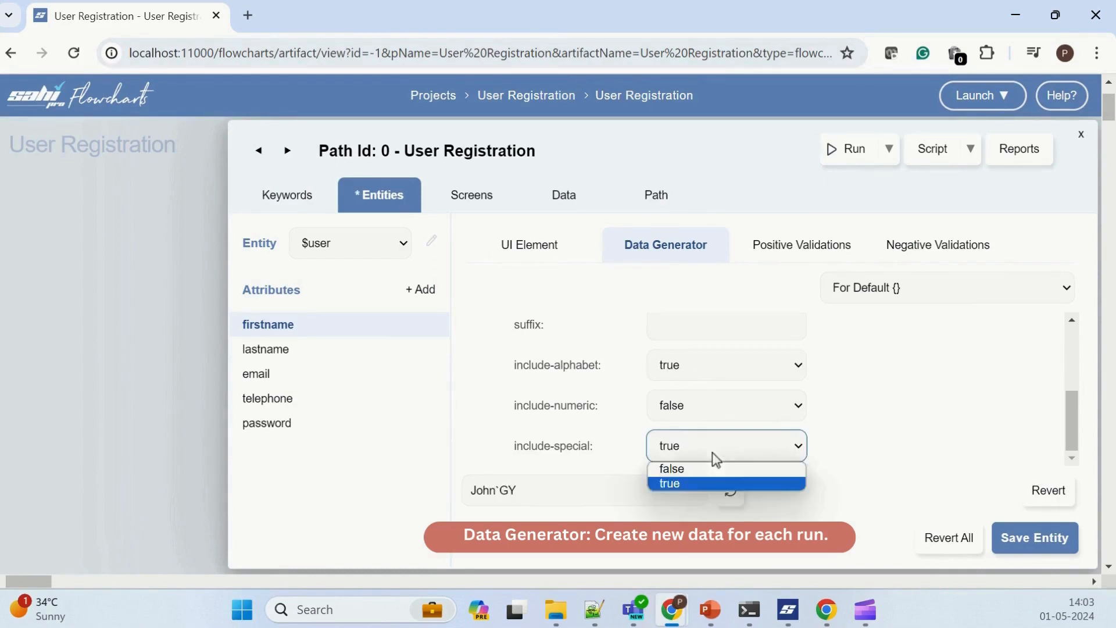
left_click(693, 467)
Step: Set include-numeric to true for the firstname data generator and regenerate its sample value
left_click(697, 416)
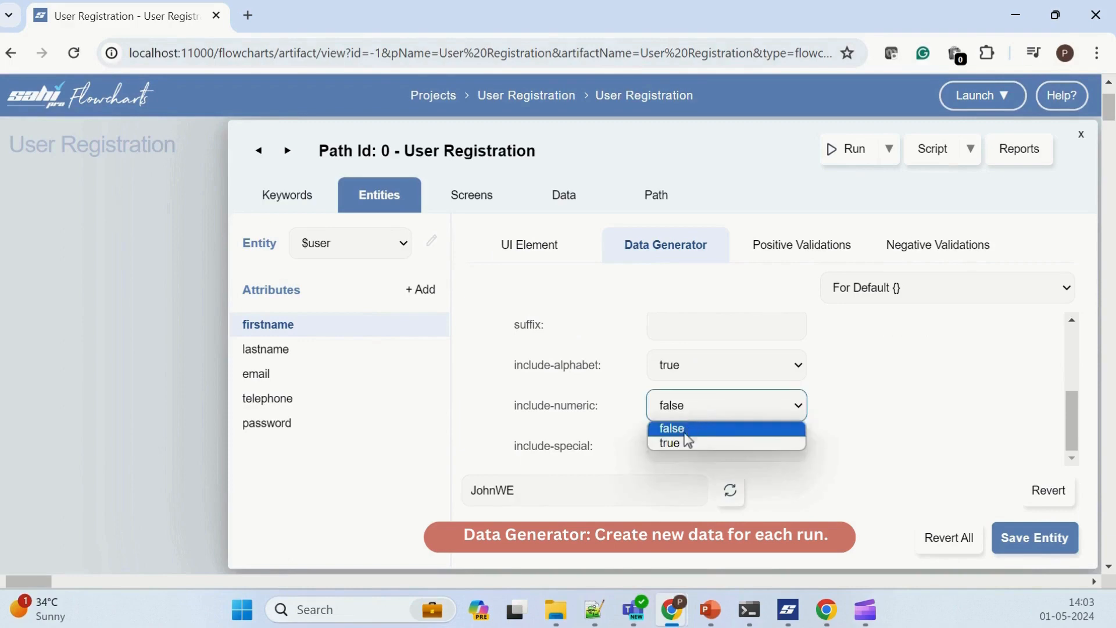
left_click(690, 447)
left_click(731, 495)
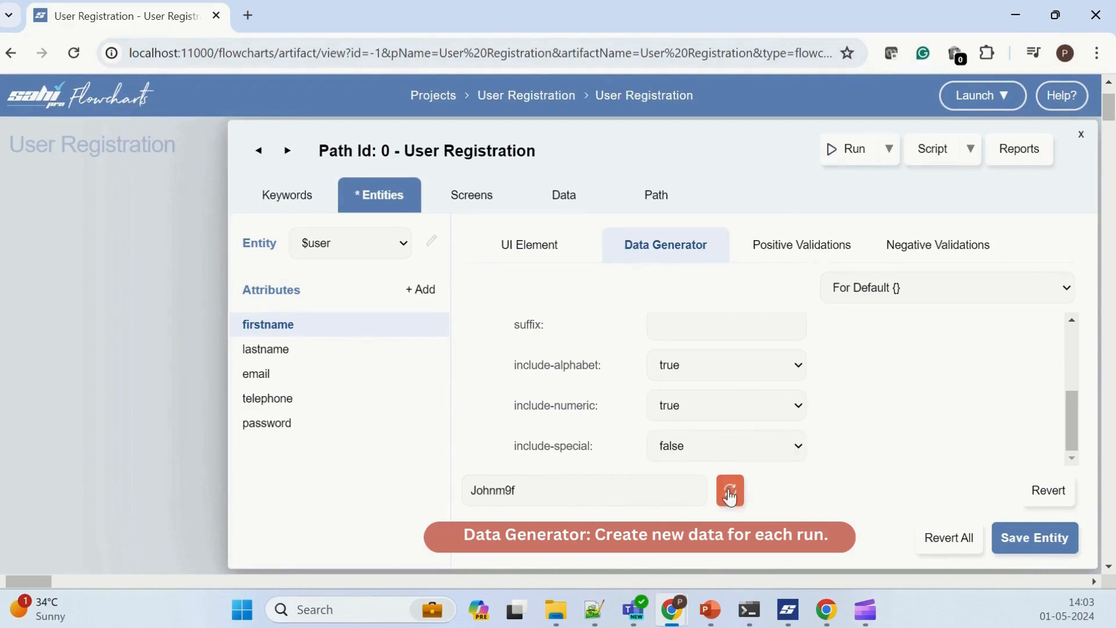
left_click(731, 496)
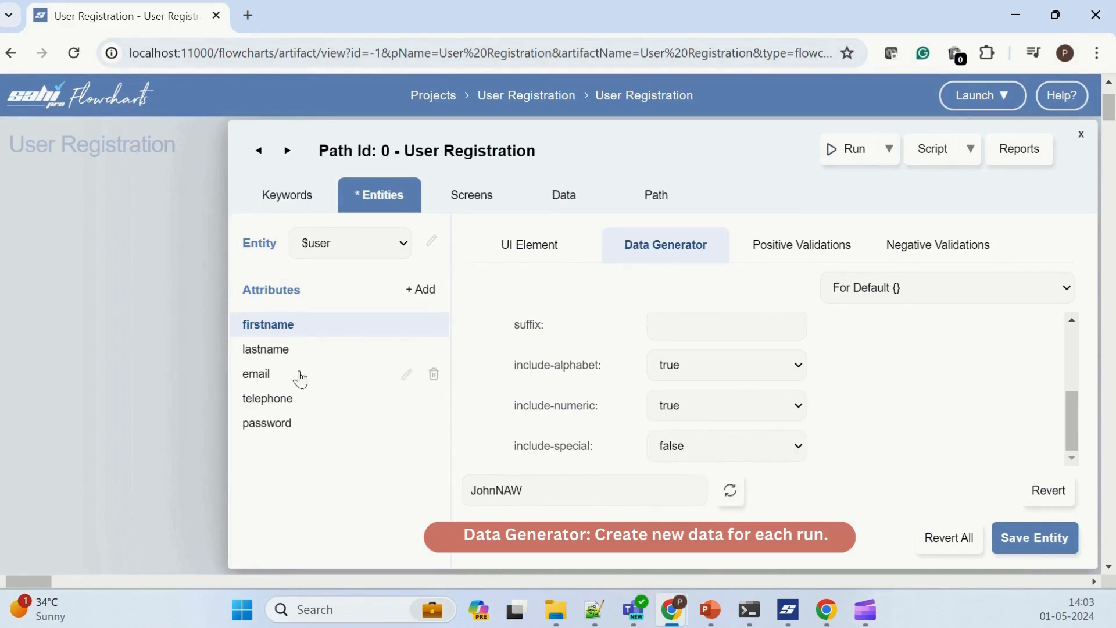
Step: Set add-timestamp to true in the data generator of the $user entity's email attribute
left_click(265, 378)
scroll(729, 440, "down", 2)
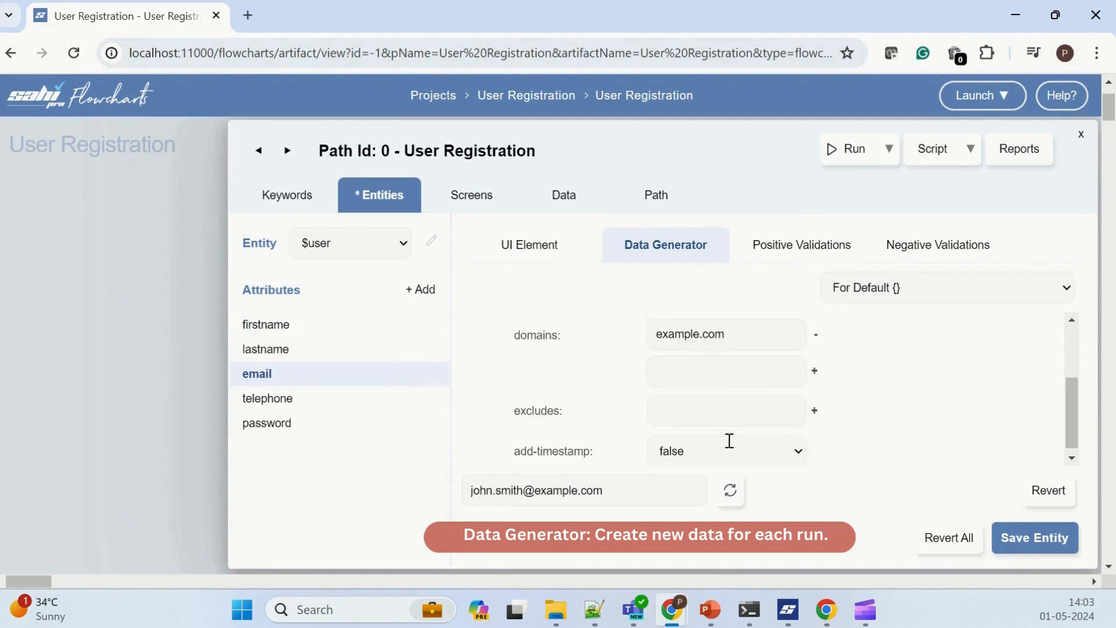
left_click(720, 443)
left_click(677, 484)
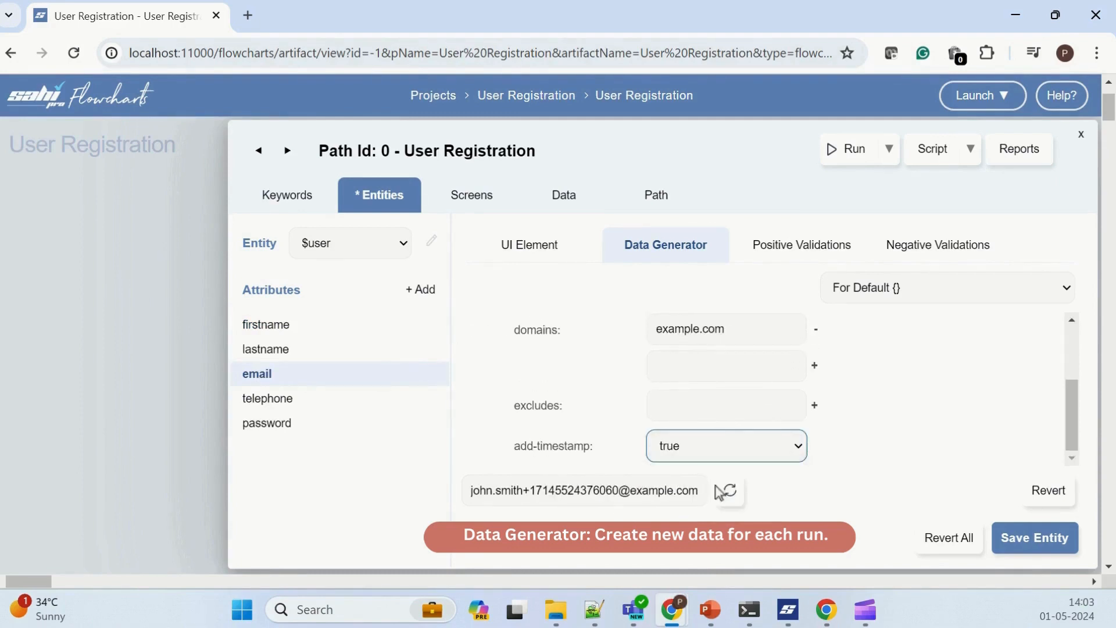
Step: Regenerate the sample value of the email data generator several times
left_click(727, 493)
left_click(727, 493)
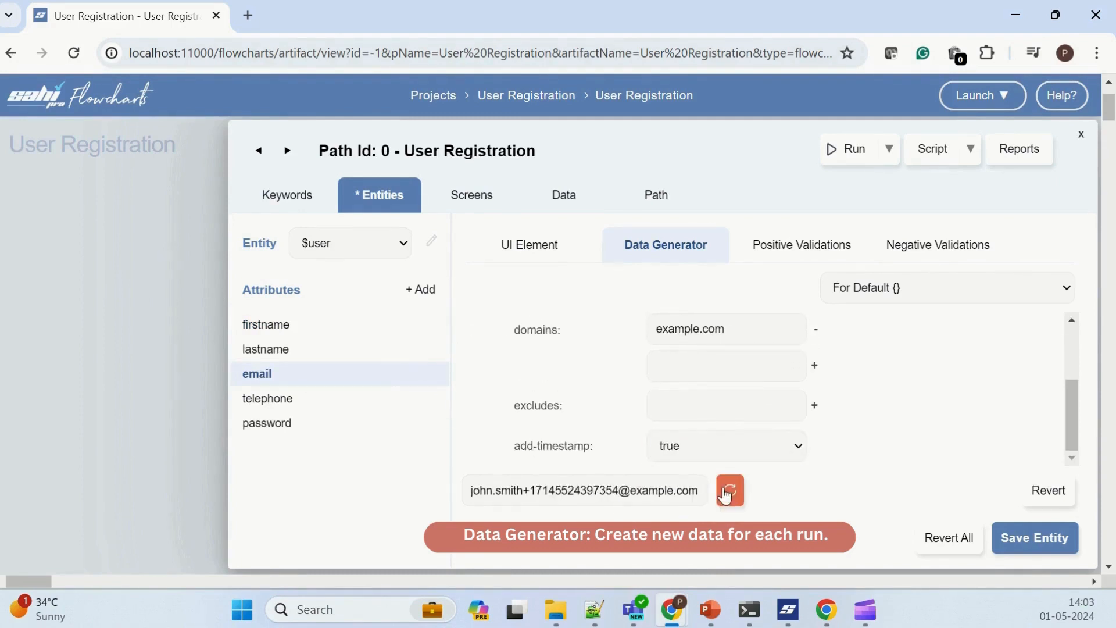
left_click(726, 493)
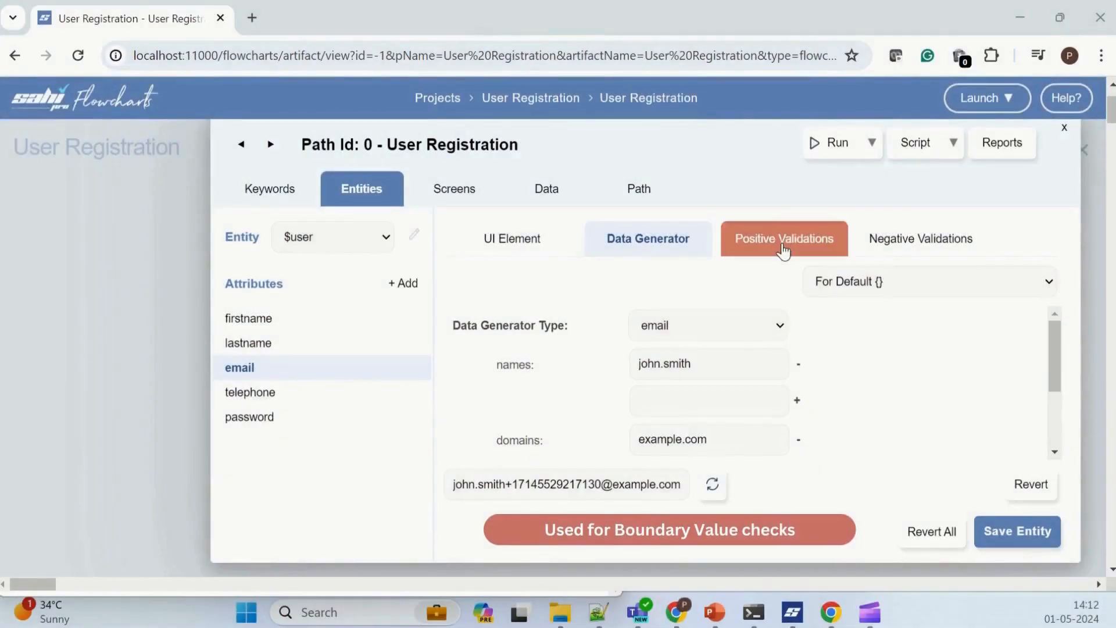
Step: Add the positive validation input value "a" with the comment "1 character string" for the email attribute
left_click(783, 250)
left_click(658, 348)
type("a")
key("Tab")
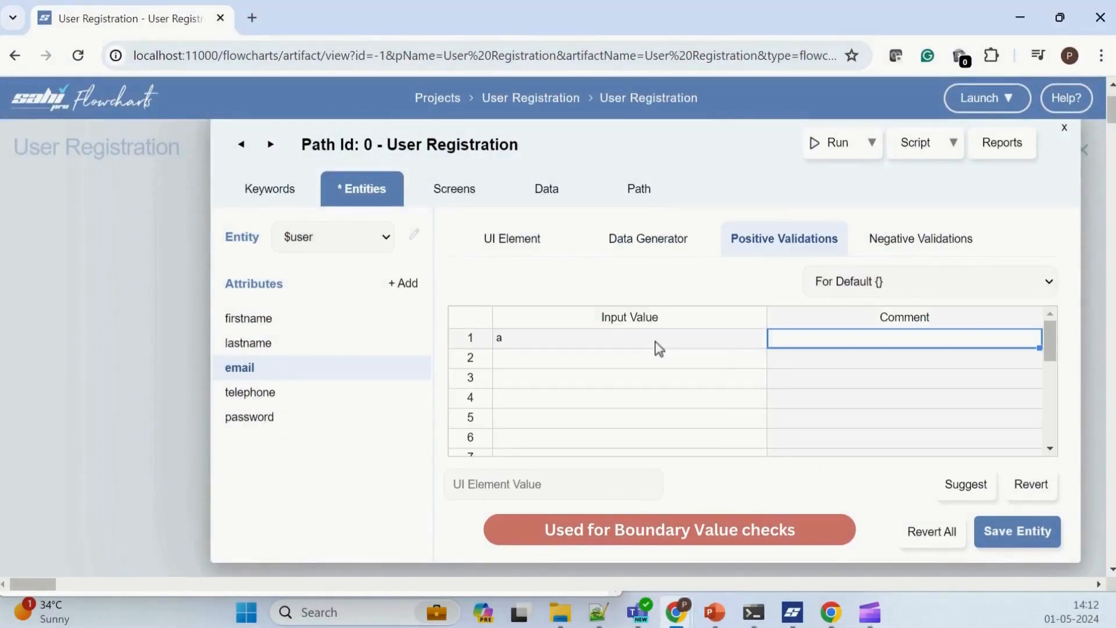
type("1 character st")
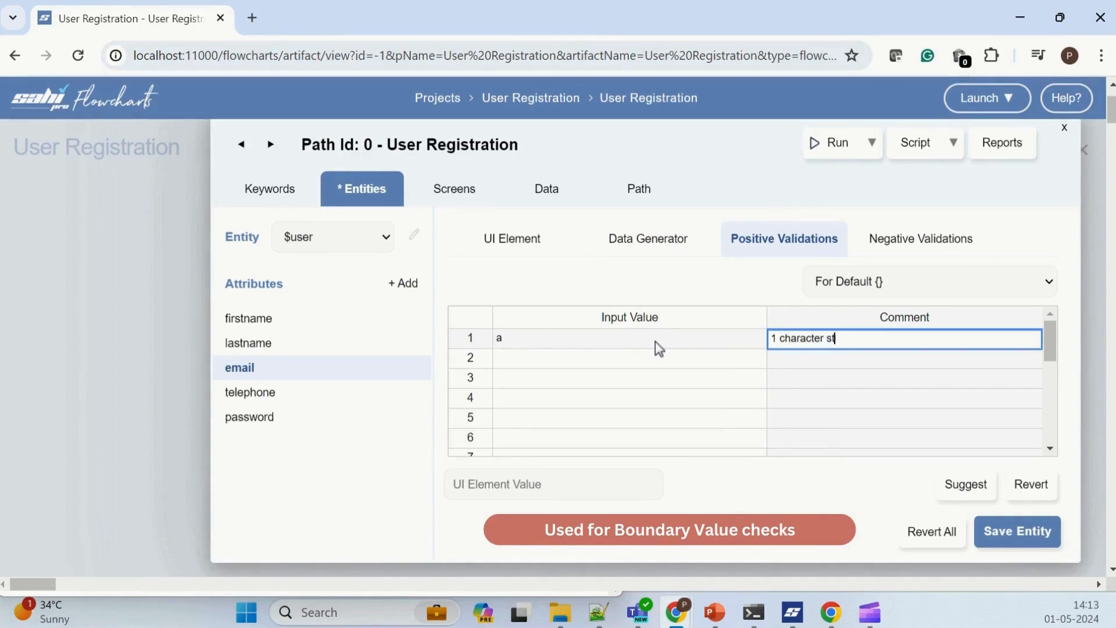
type("ring")
Step: Add the positive validation value "thirtytwocharacterlongstringstr" with the comment "32 character long string" and save the entity
key("Tab")
type("thirtytwocharacterlongstringstr")
key("Tab")
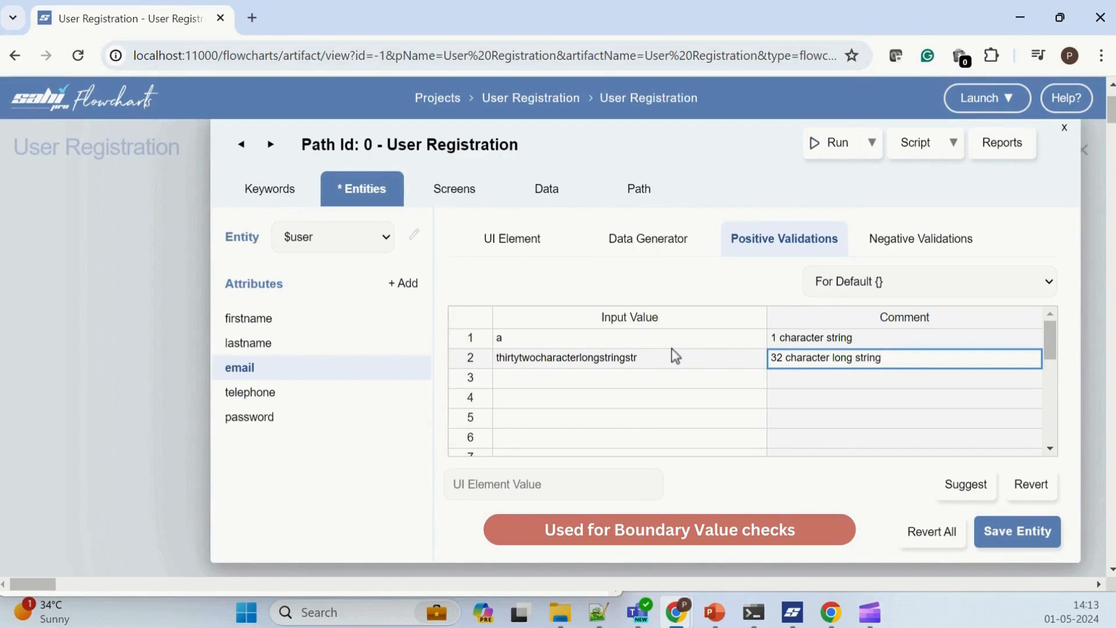
left_click(999, 532)
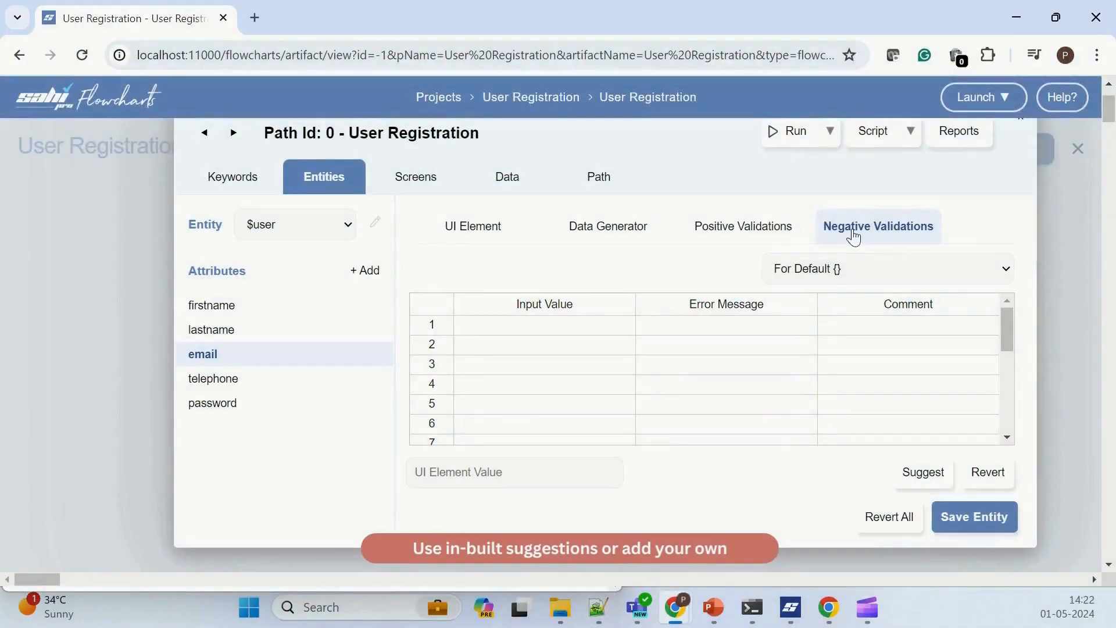
Step: Add only the blank, missing @, incomplete id, missing domain and incorrect domain suggestions to email's negative validations
left_click(923, 472)
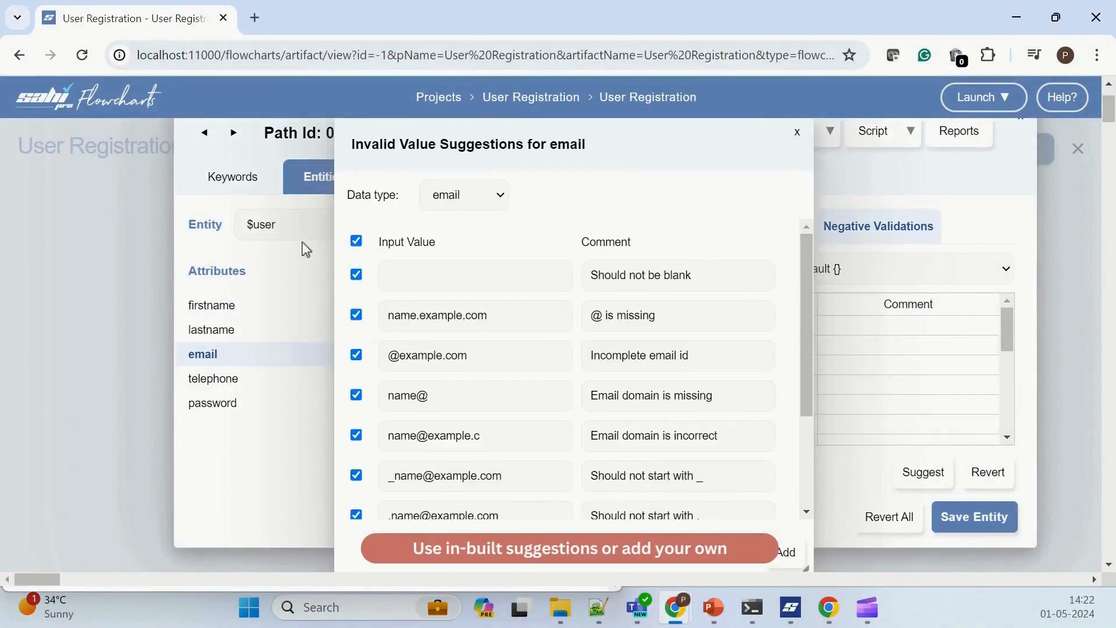
left_click(357, 241)
left_click(356, 274)
left_click(357, 315)
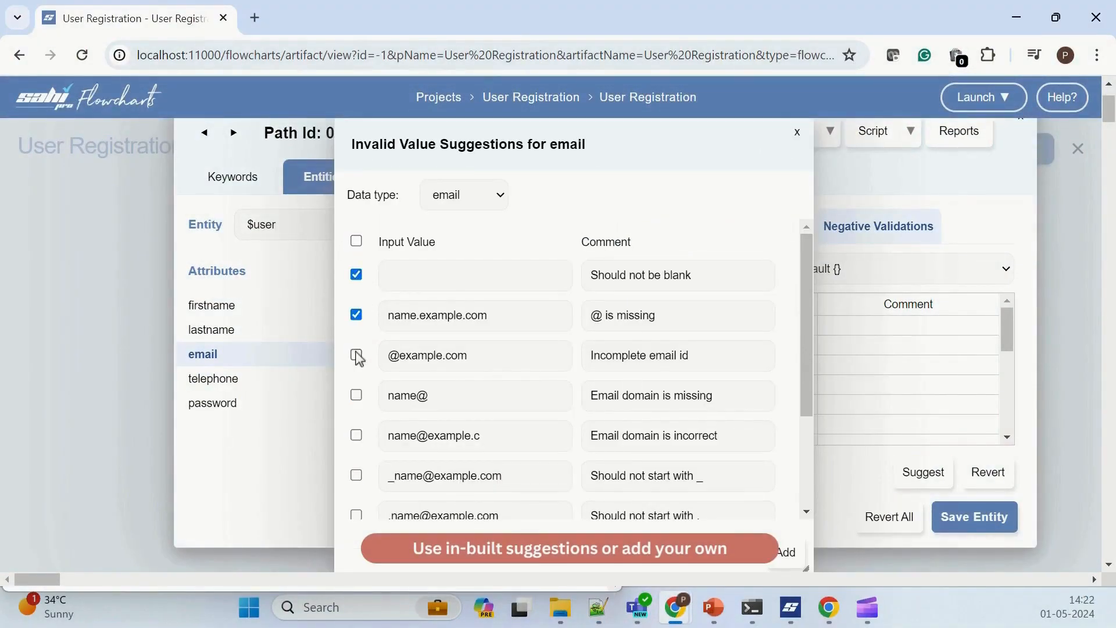
left_click(356, 355)
left_click(356, 396)
left_click(356, 435)
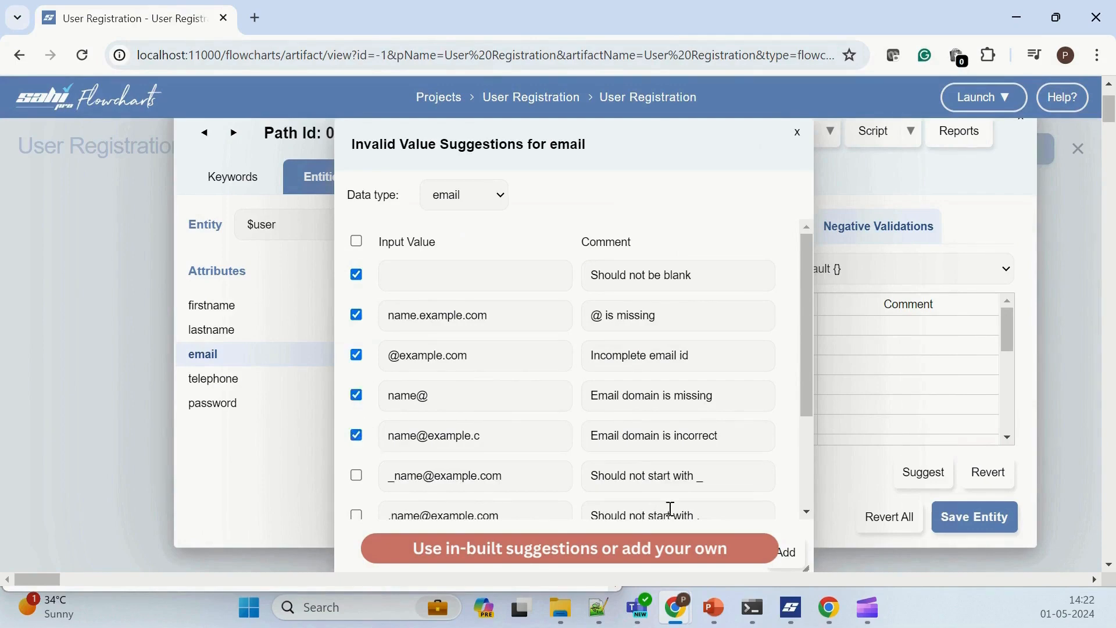
left_click(786, 551)
Step: Set the error message of negative validation rows 1 to 4 to "Email address doesnt appear to be valid." and save the entity
left_click(704, 327)
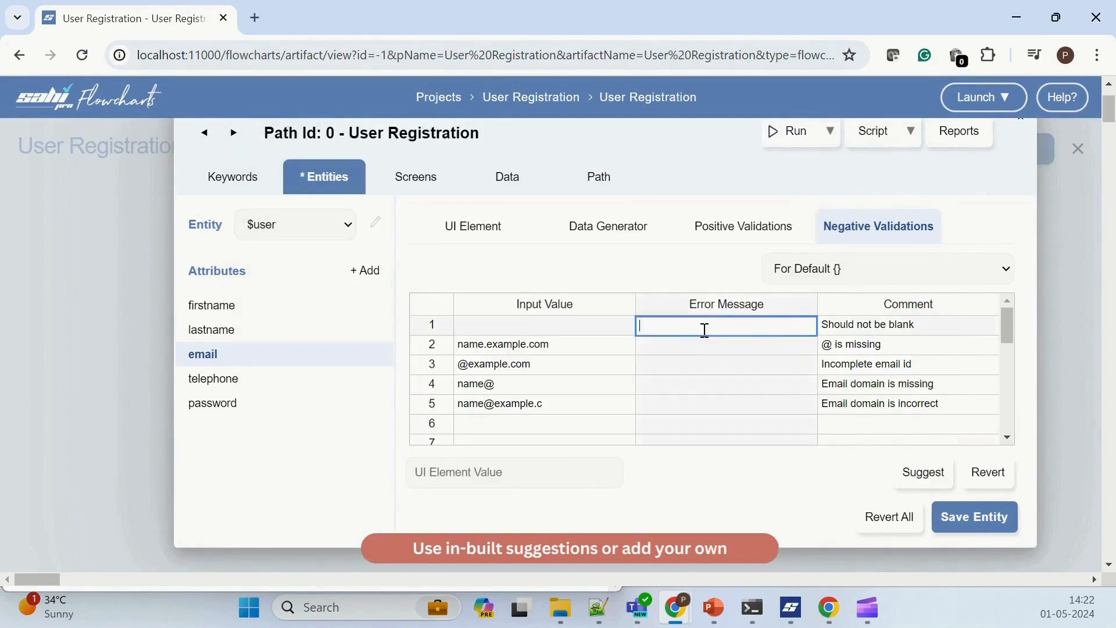
type("Email address doesnt appear to be valid.")
double_click(701, 345)
double_click(694, 367)
type("Email address doesnt appear to be valid.")
double_click(676, 381)
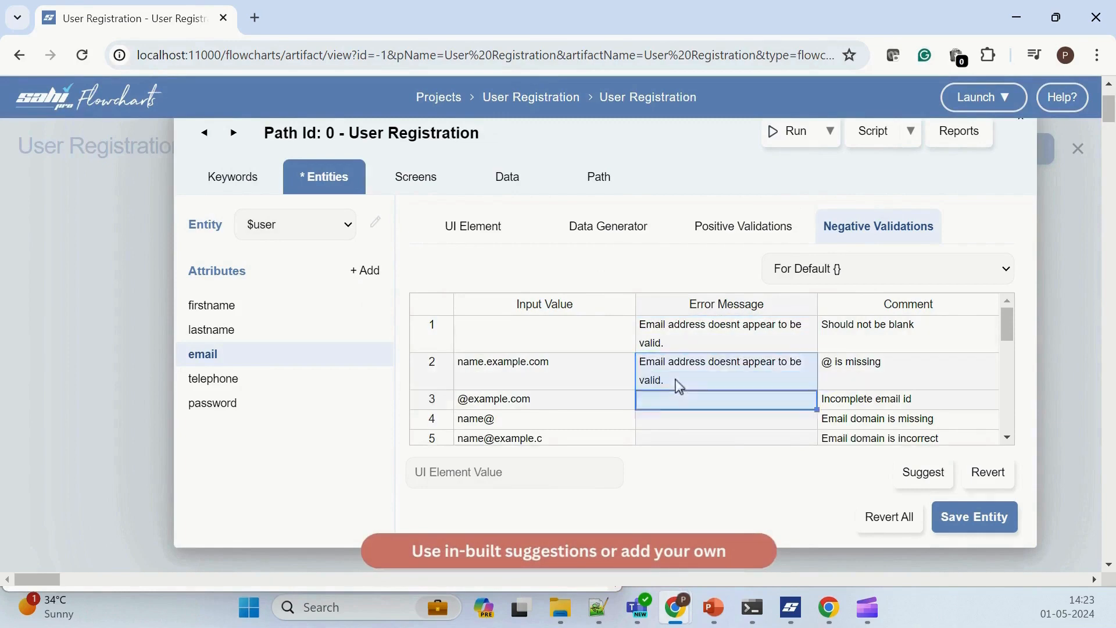
double_click(671, 400)
type("Email address doesnt appear to be valid.")
double_click(670, 435)
type("Email address doesnt appear to be valid.")
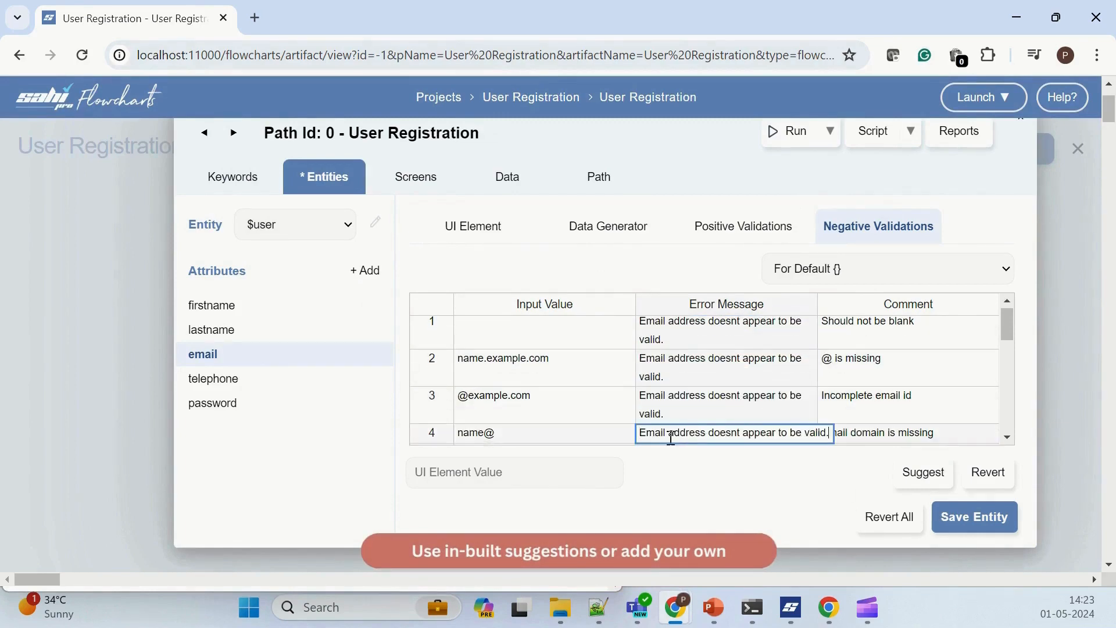
left_click(985, 523)
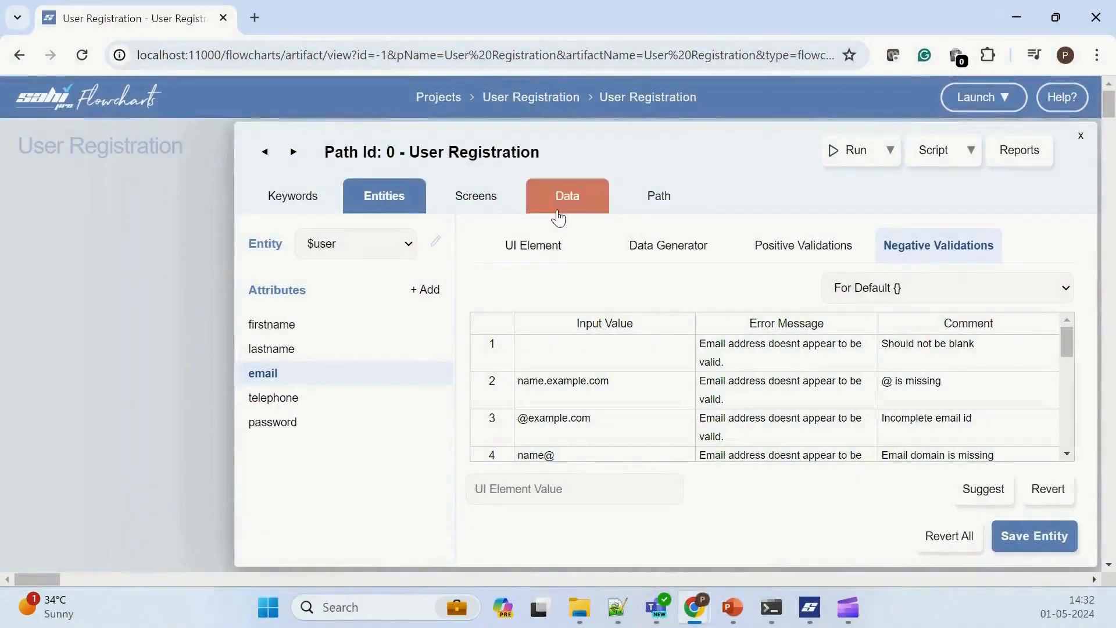
Step: Start a new dataset for the path with the data source name "User Registration", keeping the dataset name default
left_click(552, 210)
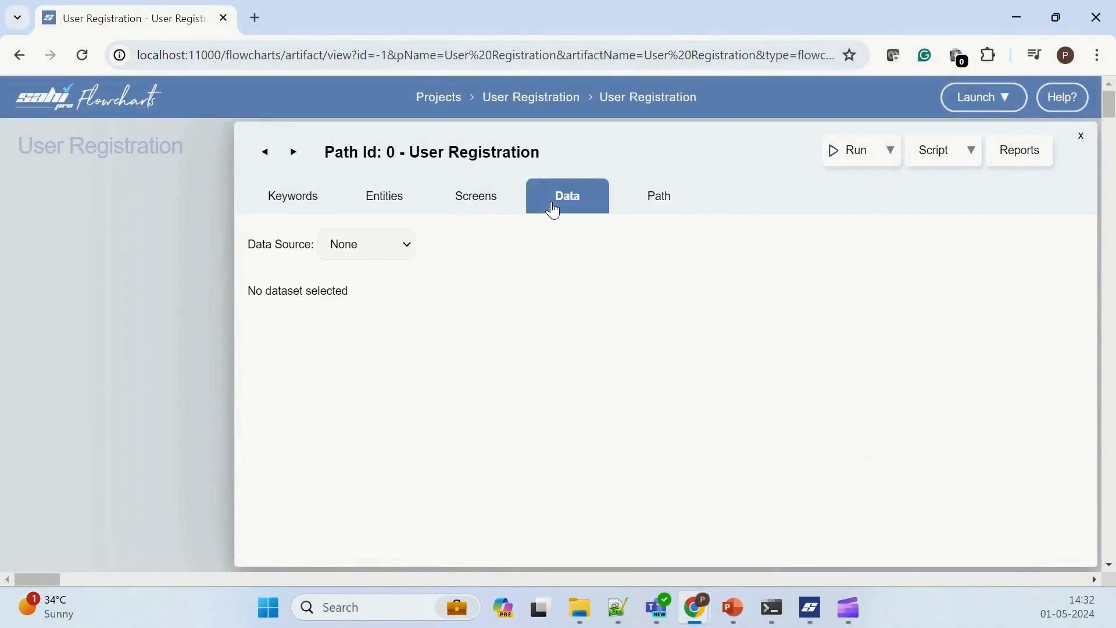
left_click(394, 244)
left_click(355, 282)
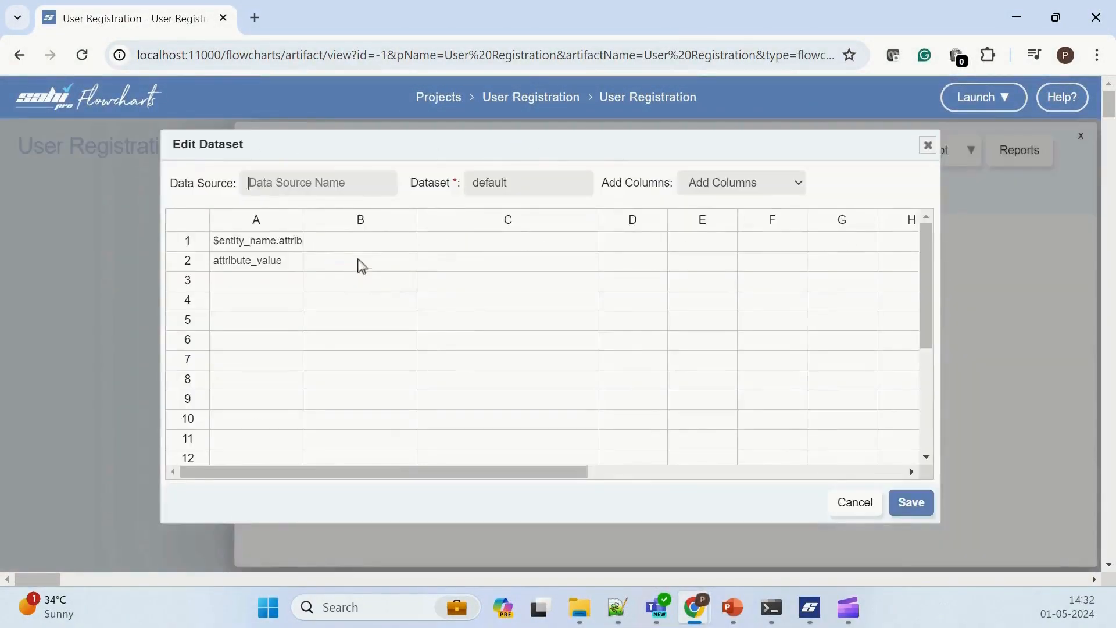
left_click(274, 184)
type("User Regis")
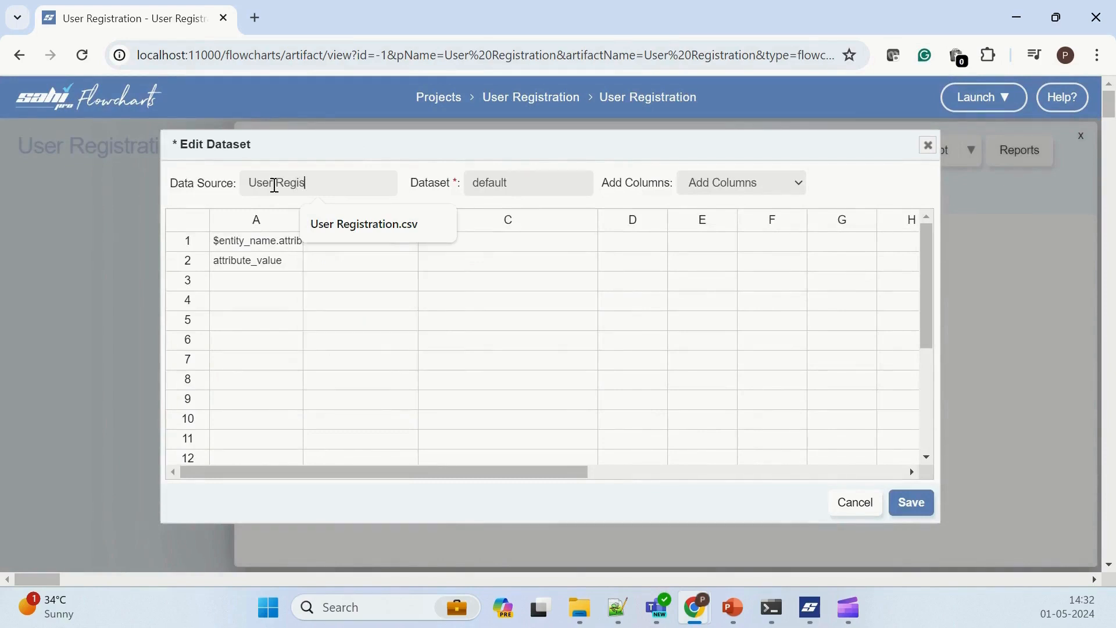
type("tration")
key("Tab")
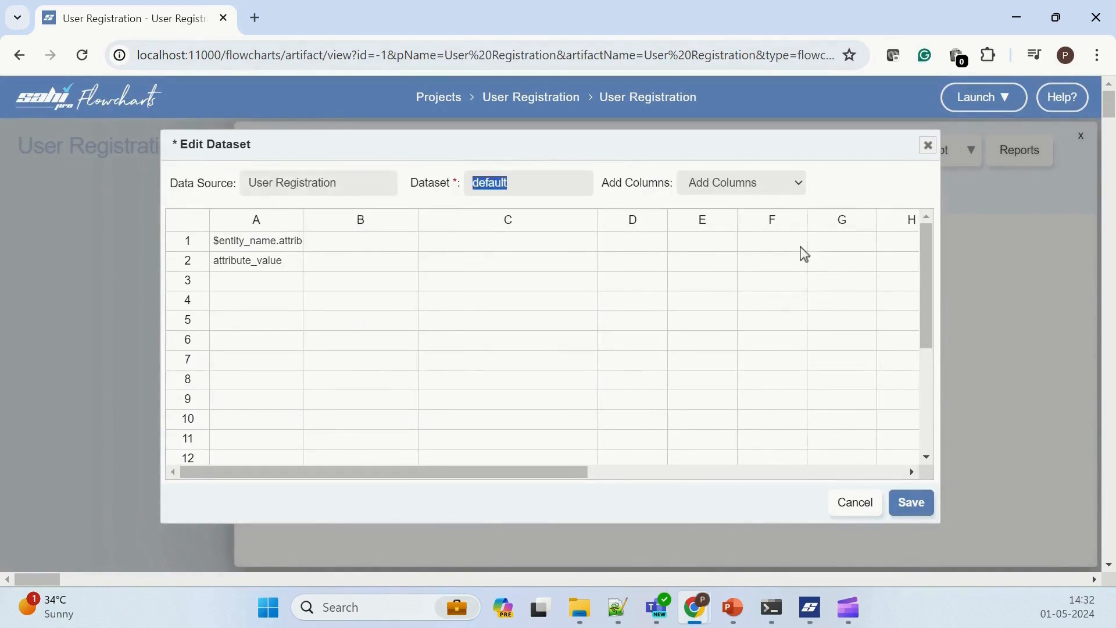
Step: Clear the placeholder cells in column A and add the $user.firstname and $user.lastname columns to the dataset
left_click_drag(263, 248, 266, 263)
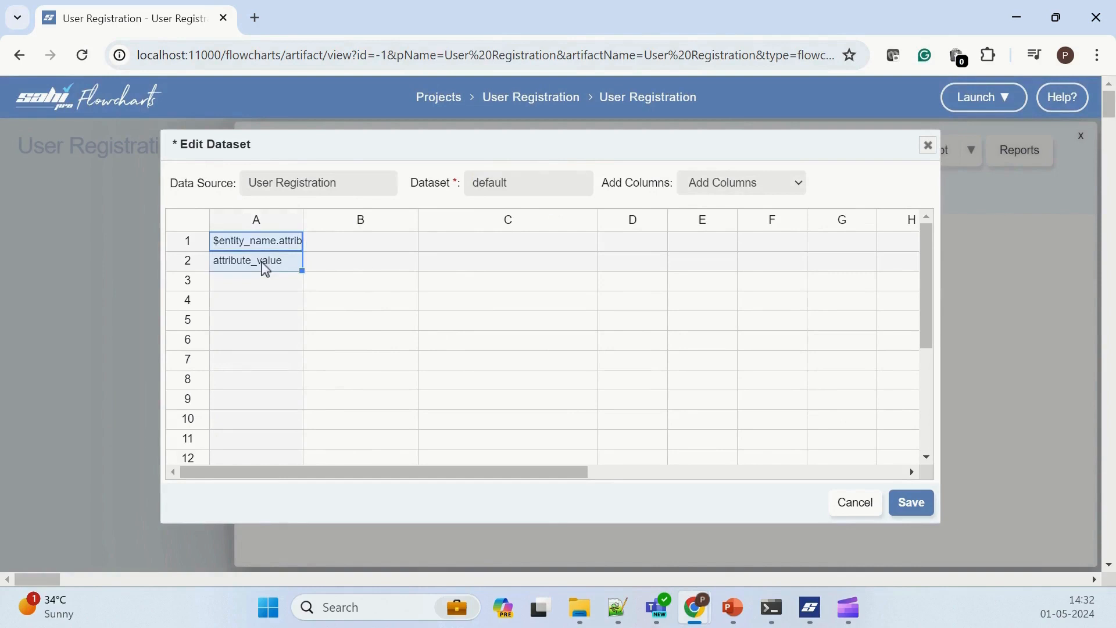
key("Delete")
left_click(721, 192)
left_click(724, 217)
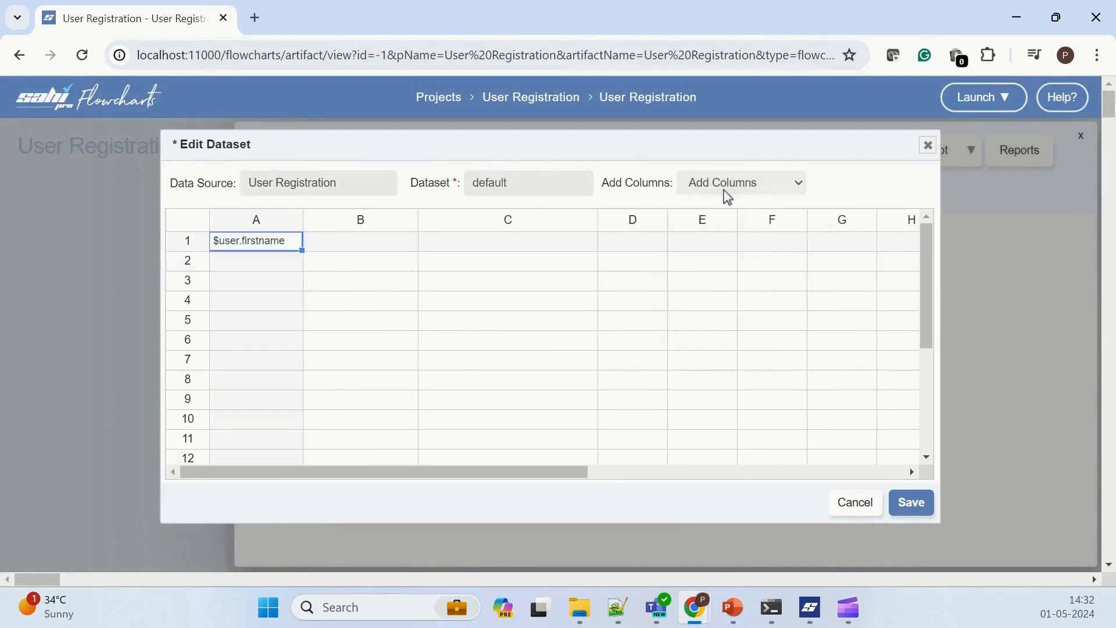
left_click(728, 192)
left_click(729, 229)
Step: Paste two rows of first and last names under the dataset's column headings and save the dataset
left_click(265, 249)
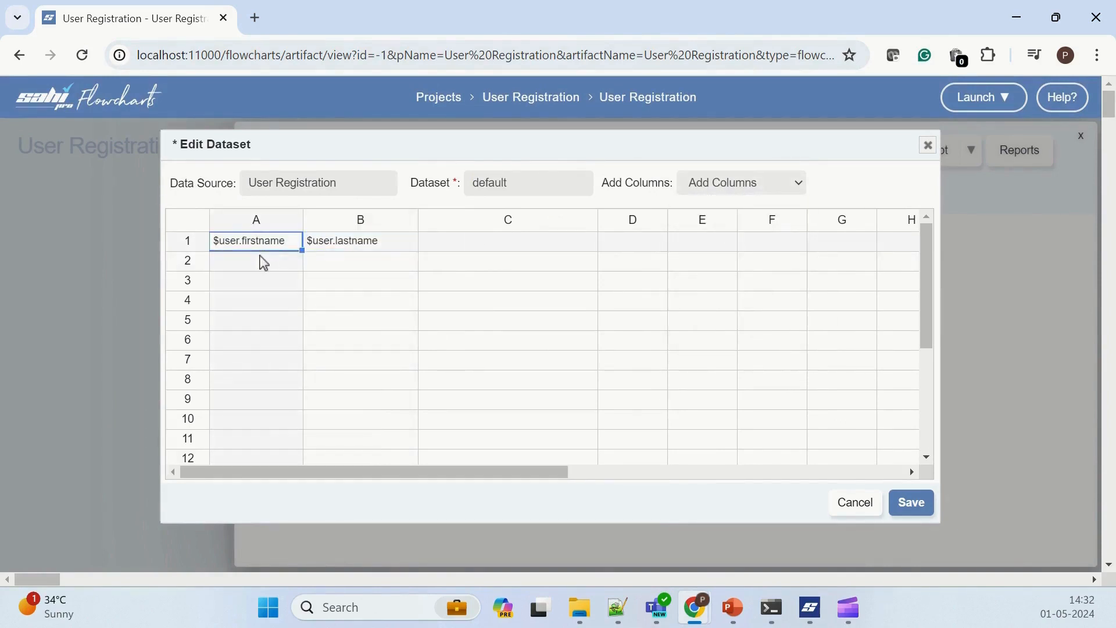
left_click(264, 263)
type("Stephen\tFlaming Steve\tSmith")
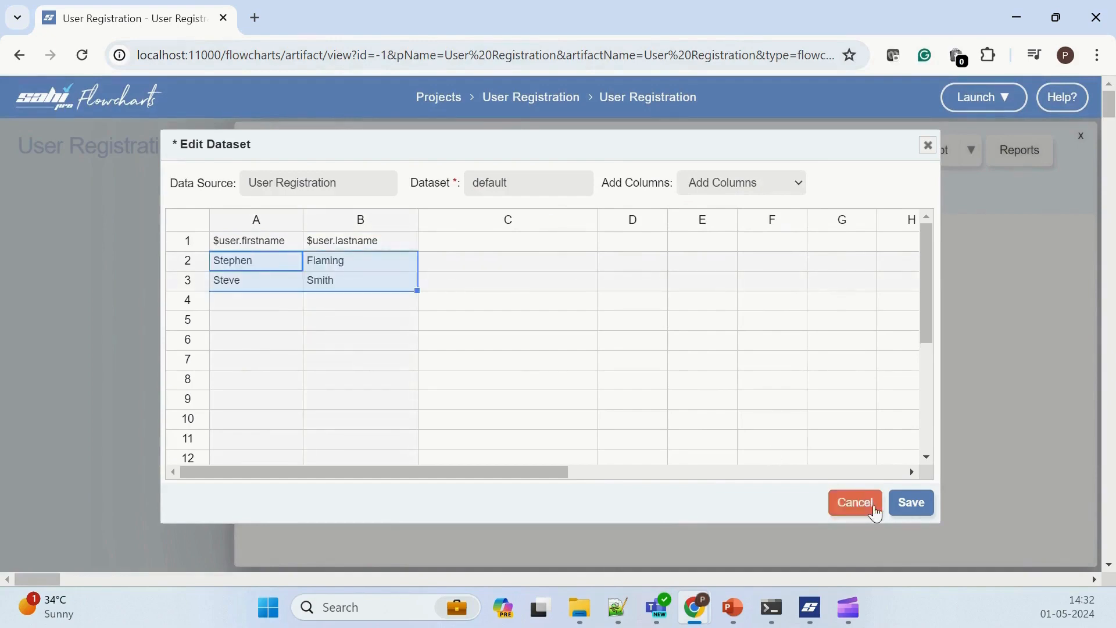
left_click(911, 503)
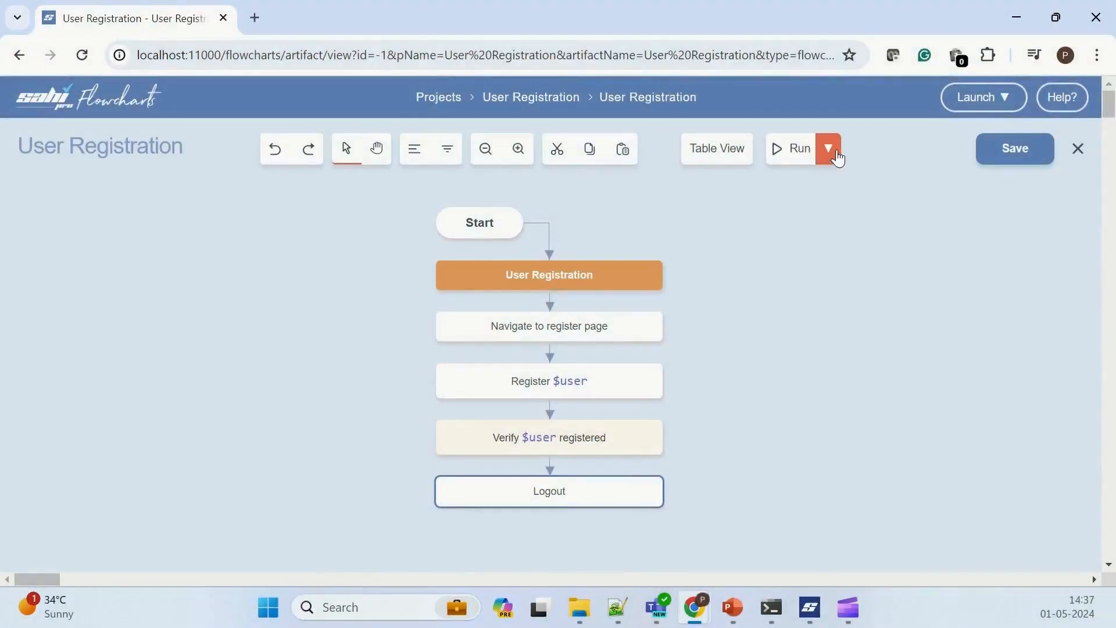
Step: Open the flowchart's reports and go through the User Registration suite report to its first User Registration P0 script report
left_click(835, 154)
left_click(826, 214)
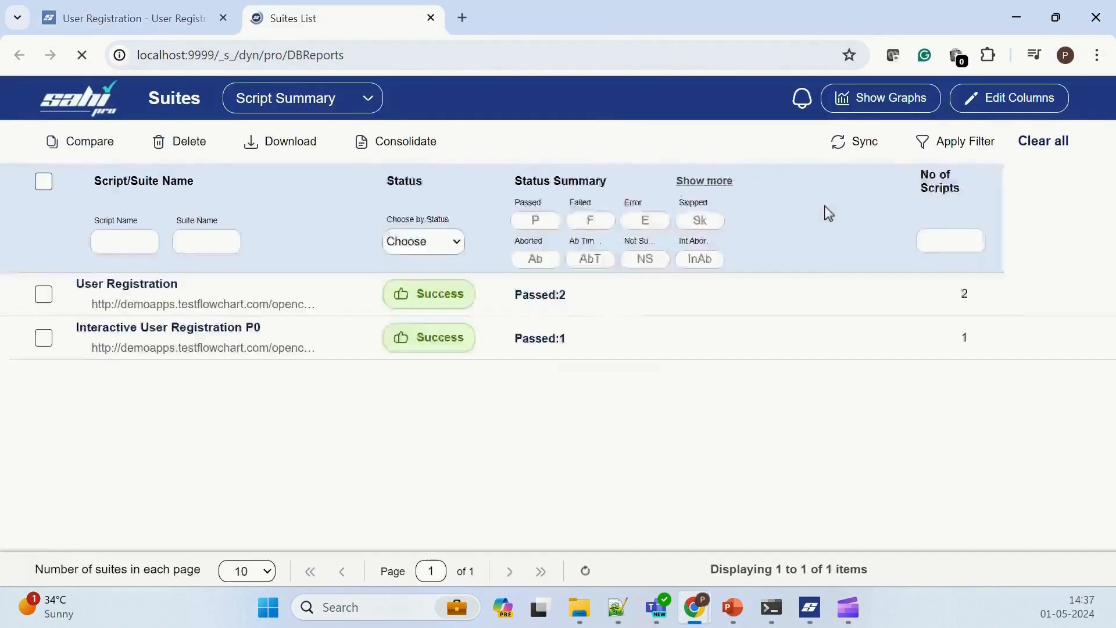
left_click(154, 269)
scroll(256, 343, "down", 10)
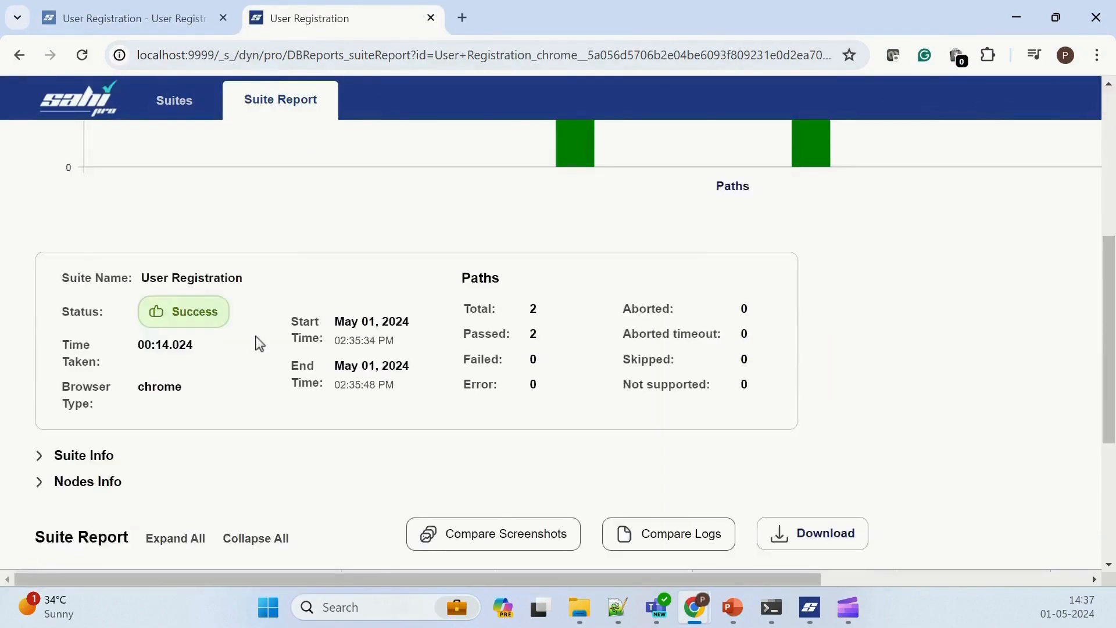
left_click(195, 486)
scroll(200, 482, "down", 4)
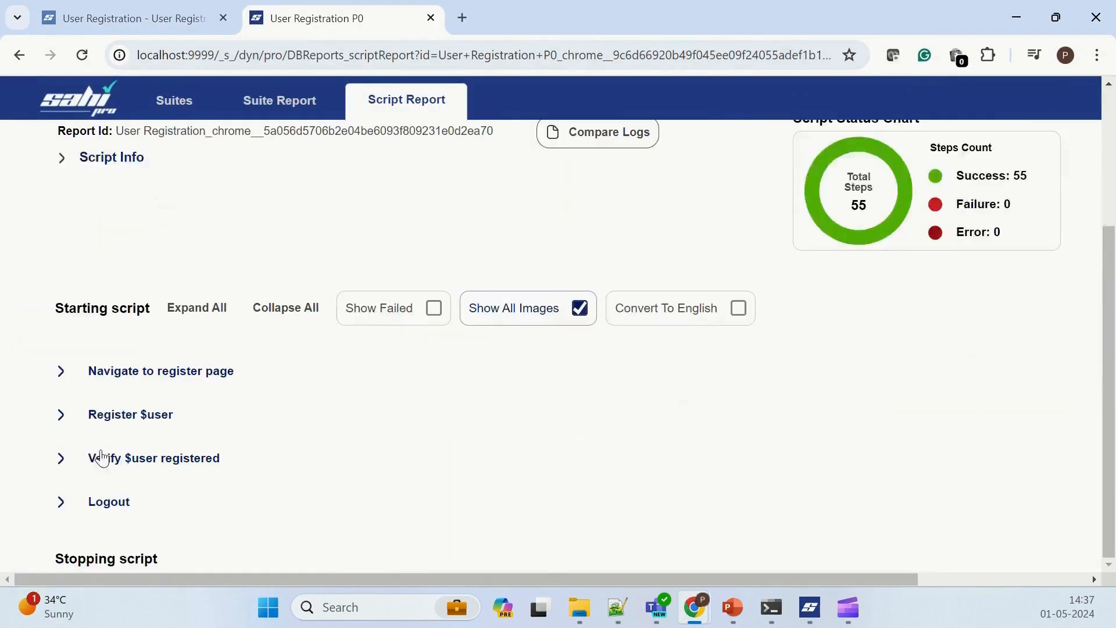
Step: Examine the firstname and lastname values under Register $user and the assertion under Verify $user registered
left_click(61, 402)
left_click(81, 441)
scroll(93, 463, "down", 1)
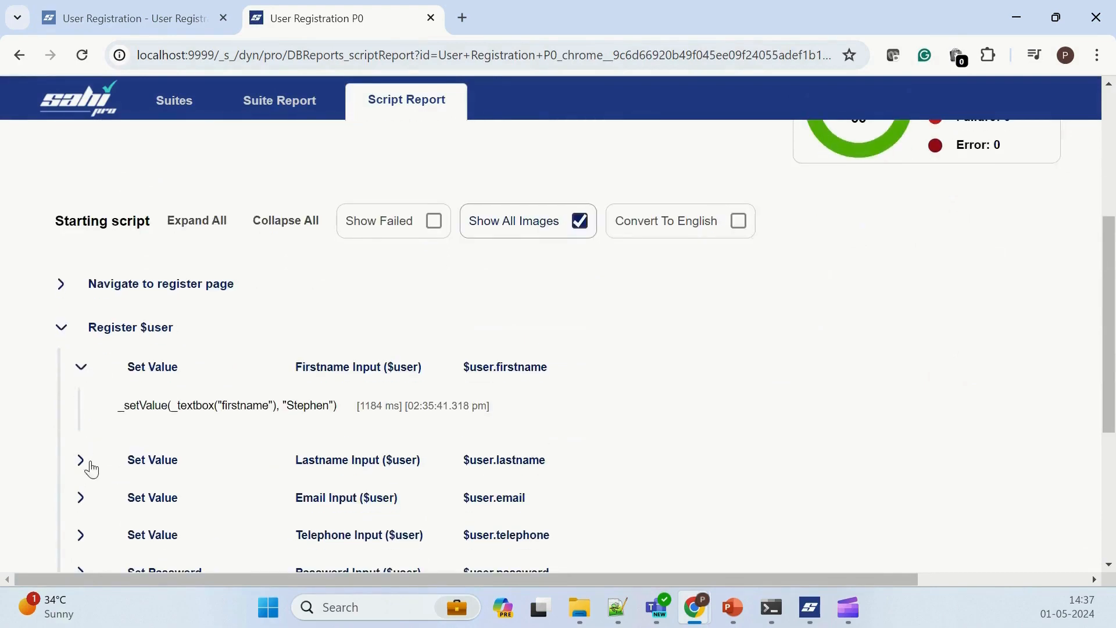
left_click(81, 459)
scroll(96, 504, "down", 5)
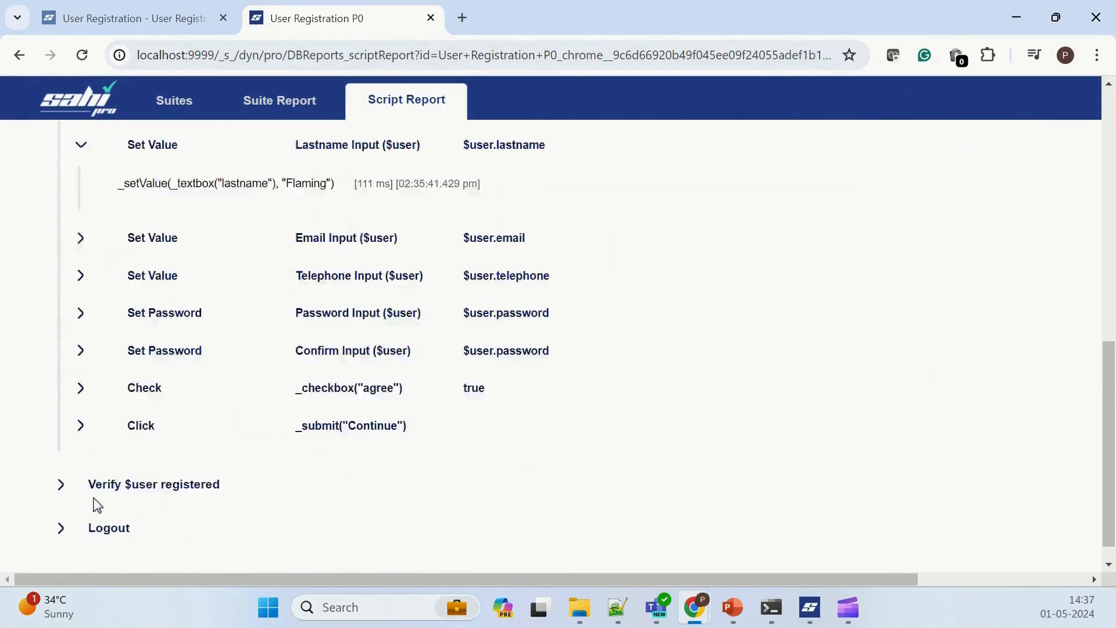
left_click(61, 458)
left_click(82, 498)
scroll(85, 503, "down", 2)
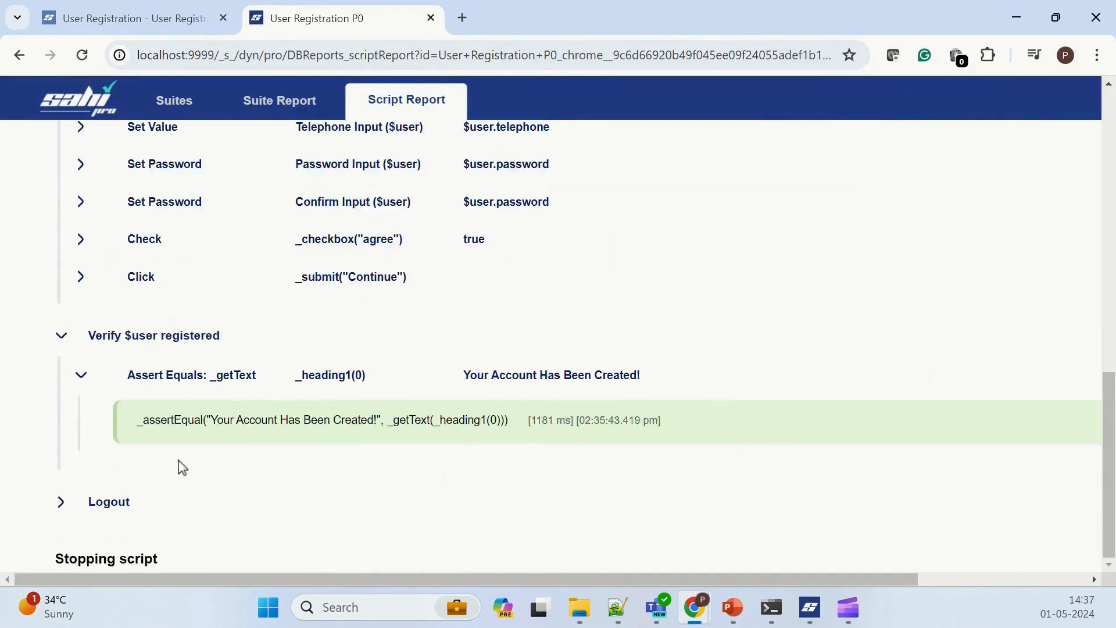
Step: Open the suite's second User Registration P0 script report and examine the firstname and lastname values under Register $user
left_click(275, 110)
scroll(274, 394, "down", 8)
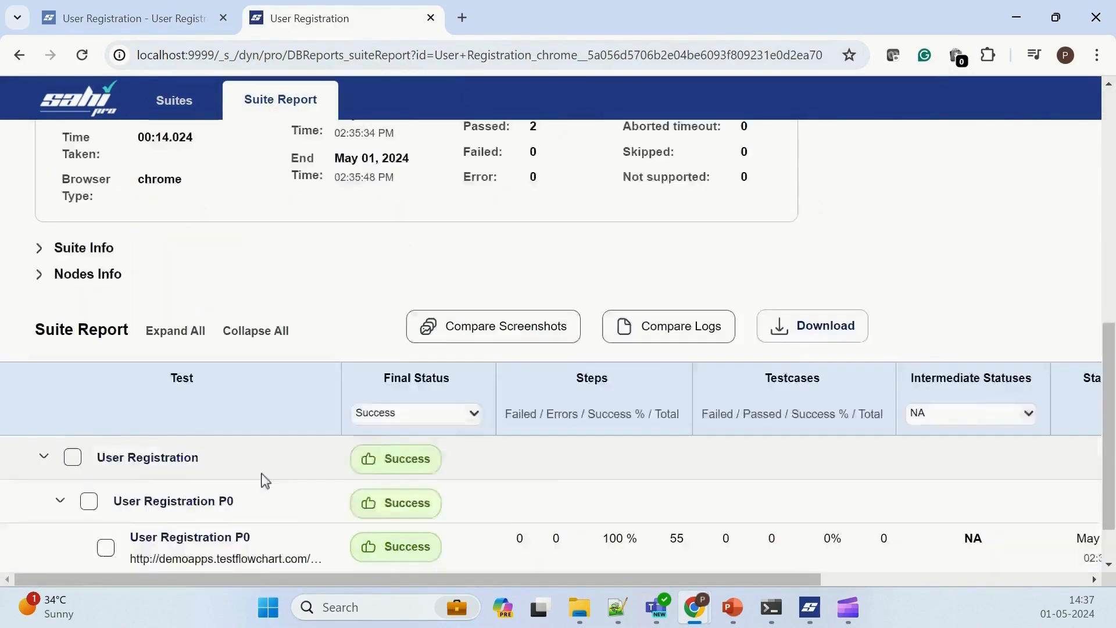
left_click(182, 519)
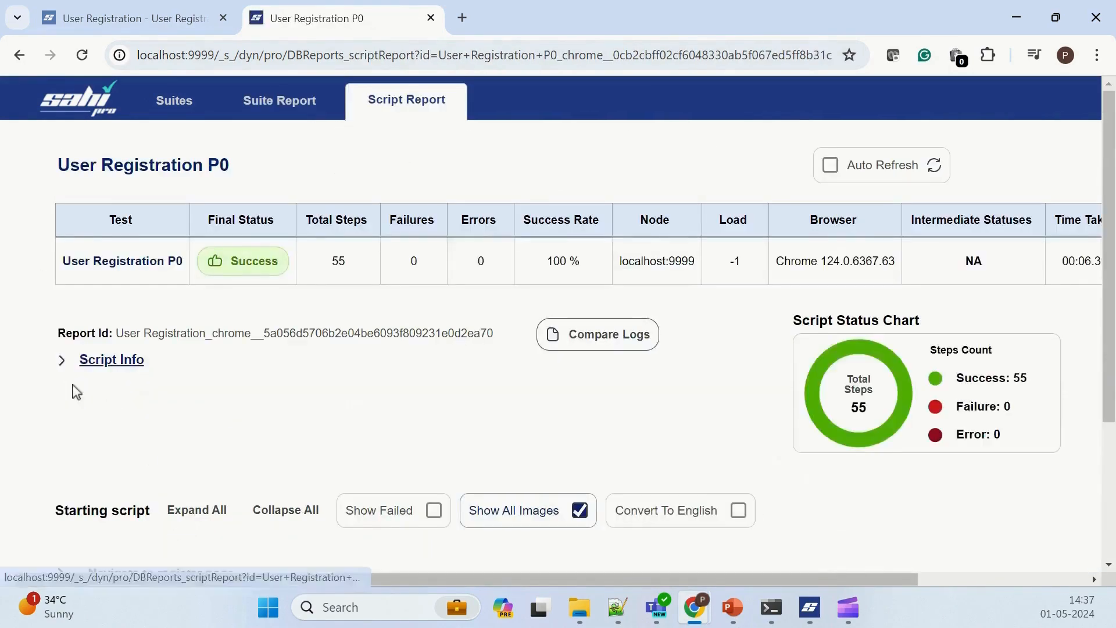
scroll(87, 407, "down", 3)
left_click(61, 414)
left_click(81, 454)
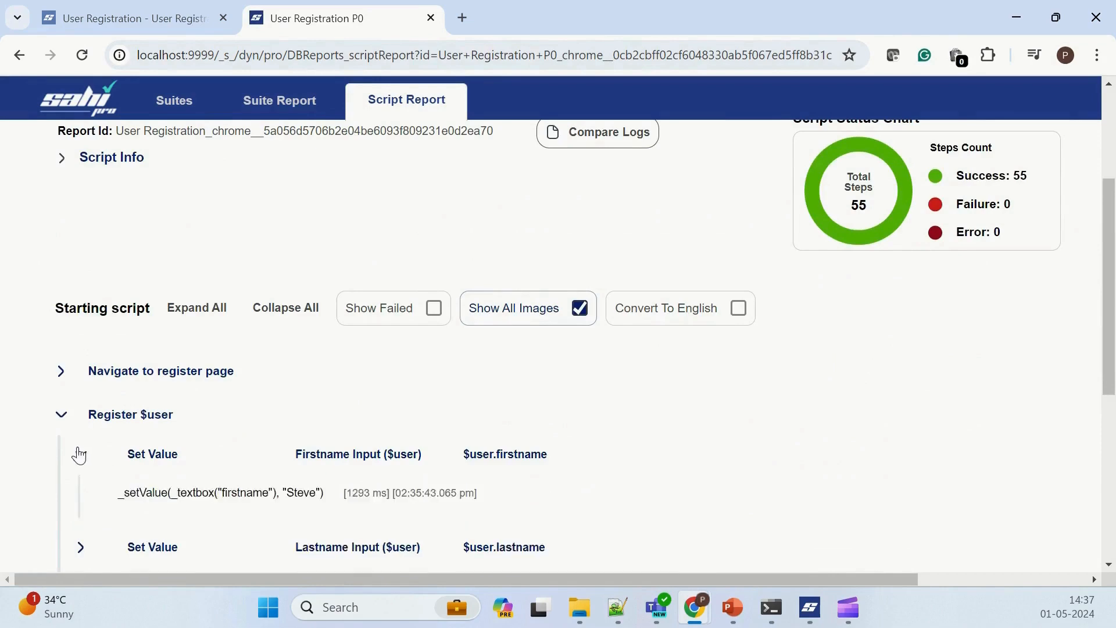
scroll(81, 465, "down", 3)
left_click(81, 374)
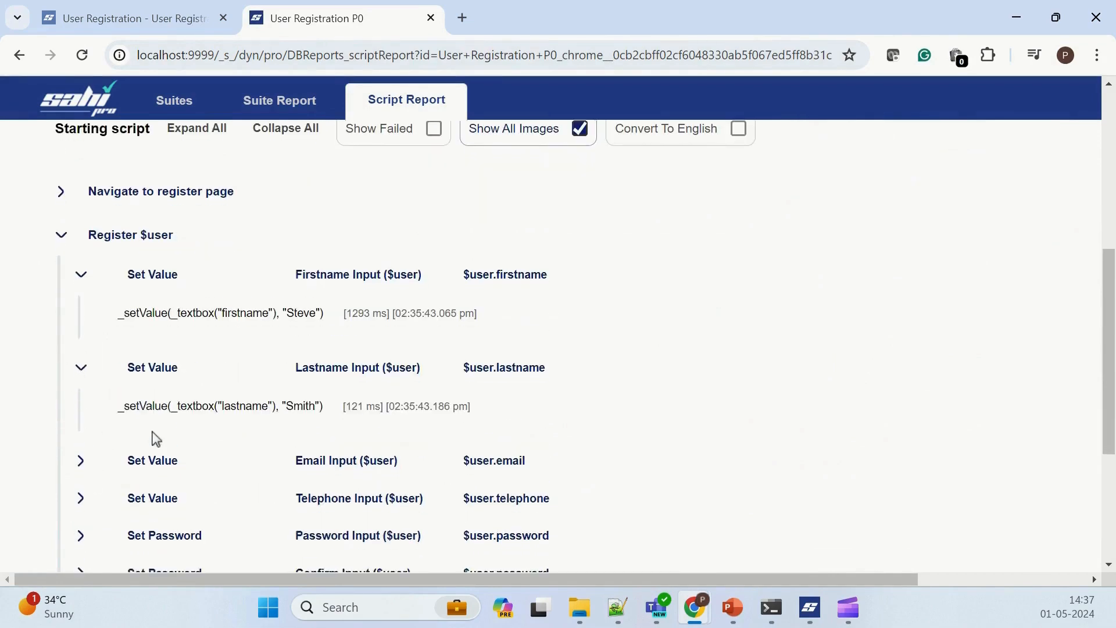
Step: Examine the heading assertion under Verify $user registered in the second script report
scroll(102, 453, "down", 4)
left_click(61, 458)
left_click(81, 498)
scroll(92, 504, "down", 2)
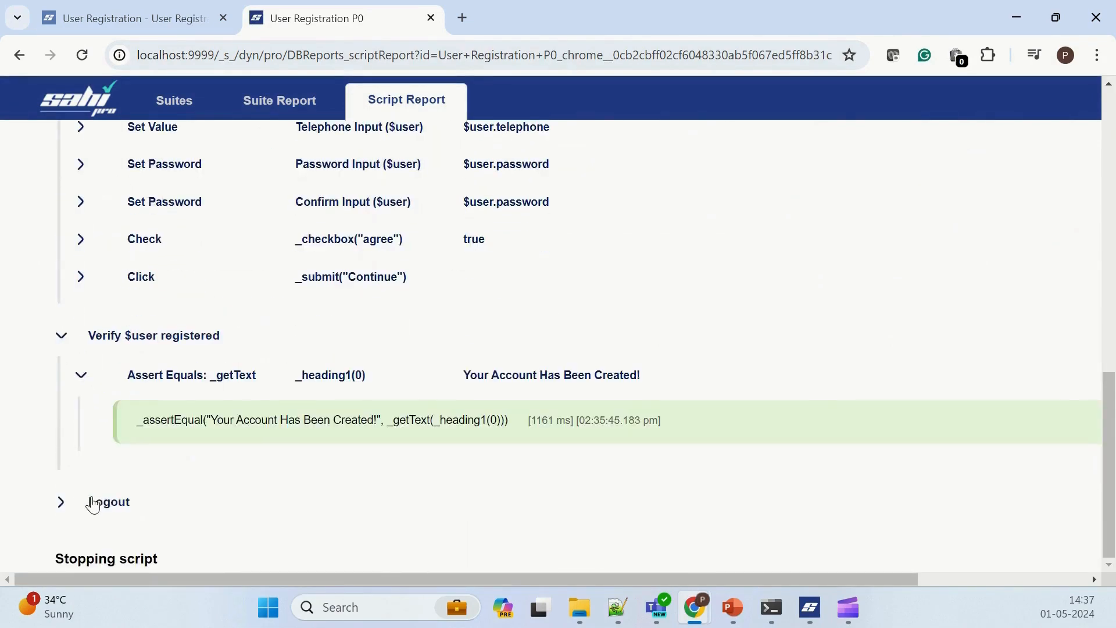
Step: Go back to the suites list, reopen the User Registration suite report and review its run time chart and path summary
left_click(175, 100)
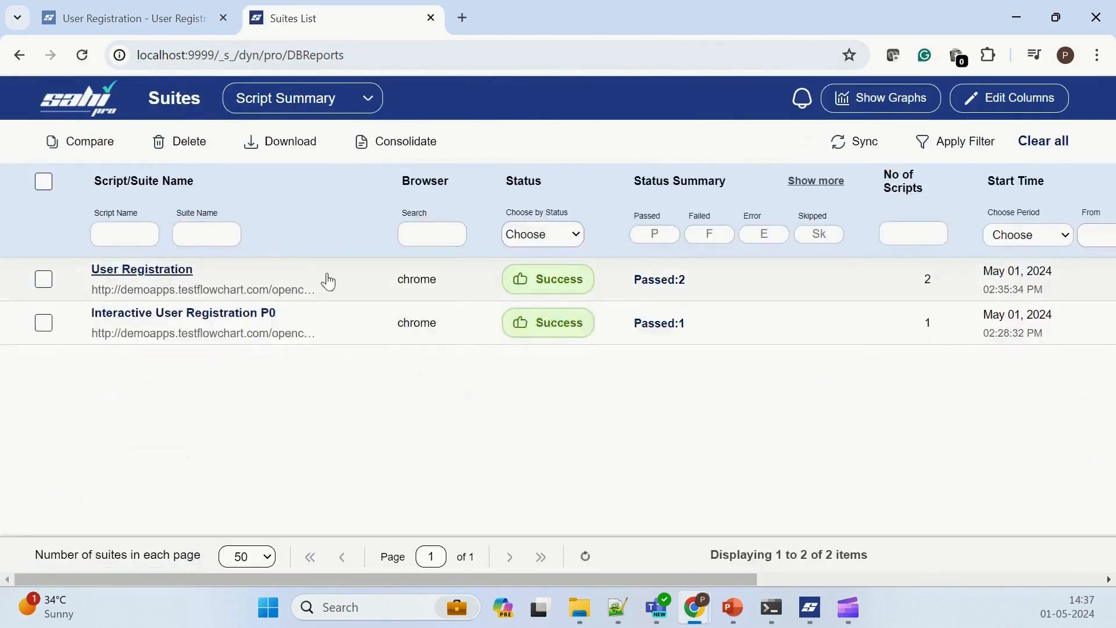
left_click(177, 271)
scroll(609, 360, "down", 2)
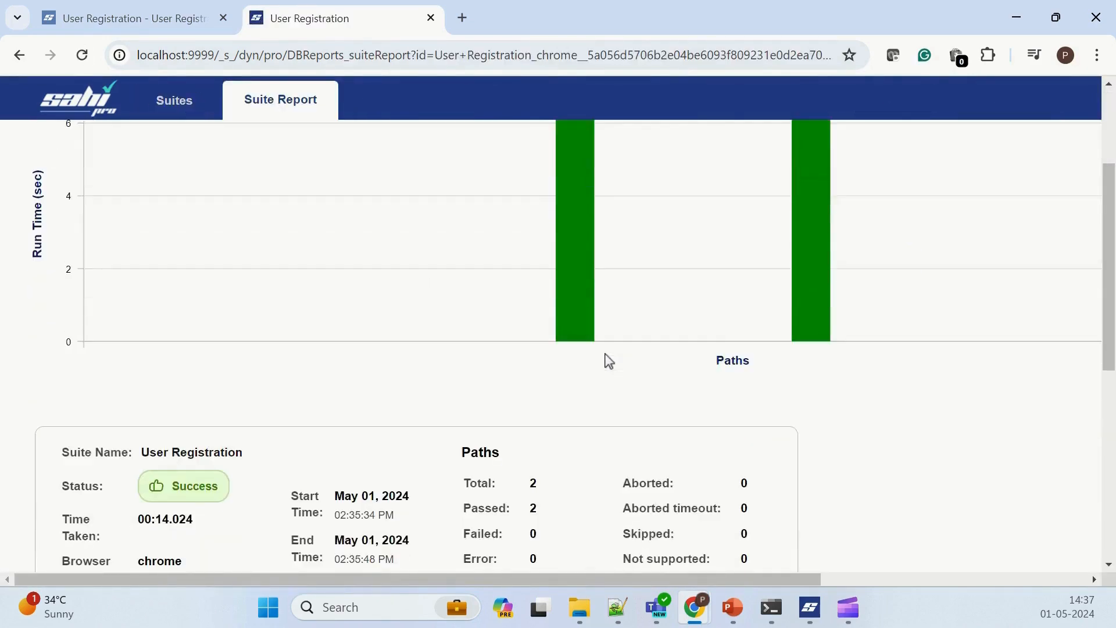
scroll(608, 360, "up", 2)
scroll(609, 360, "down", 4)
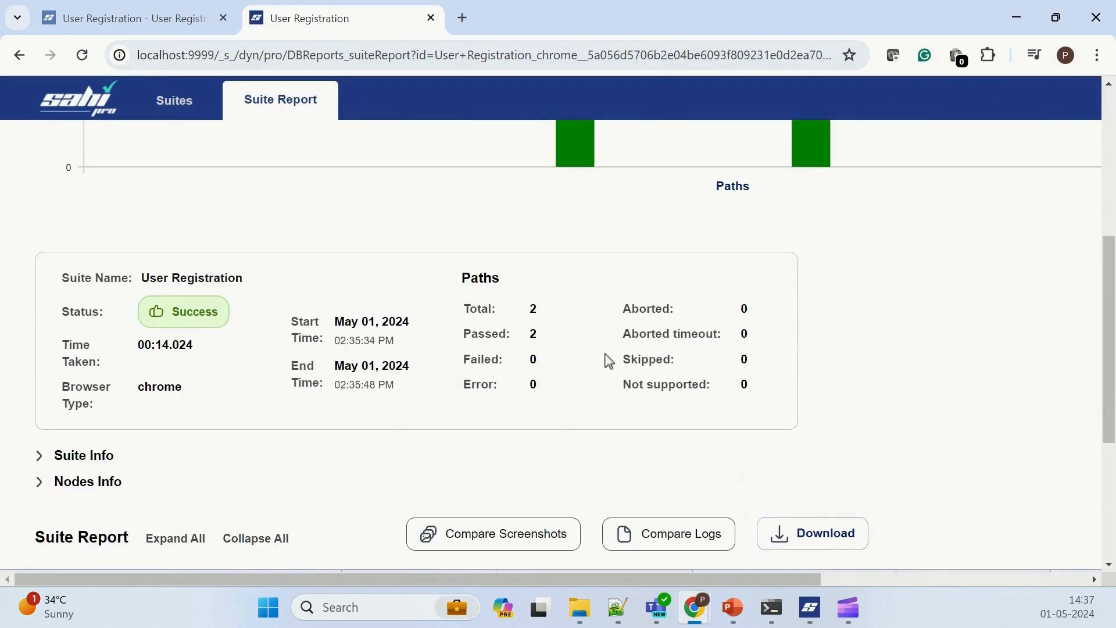